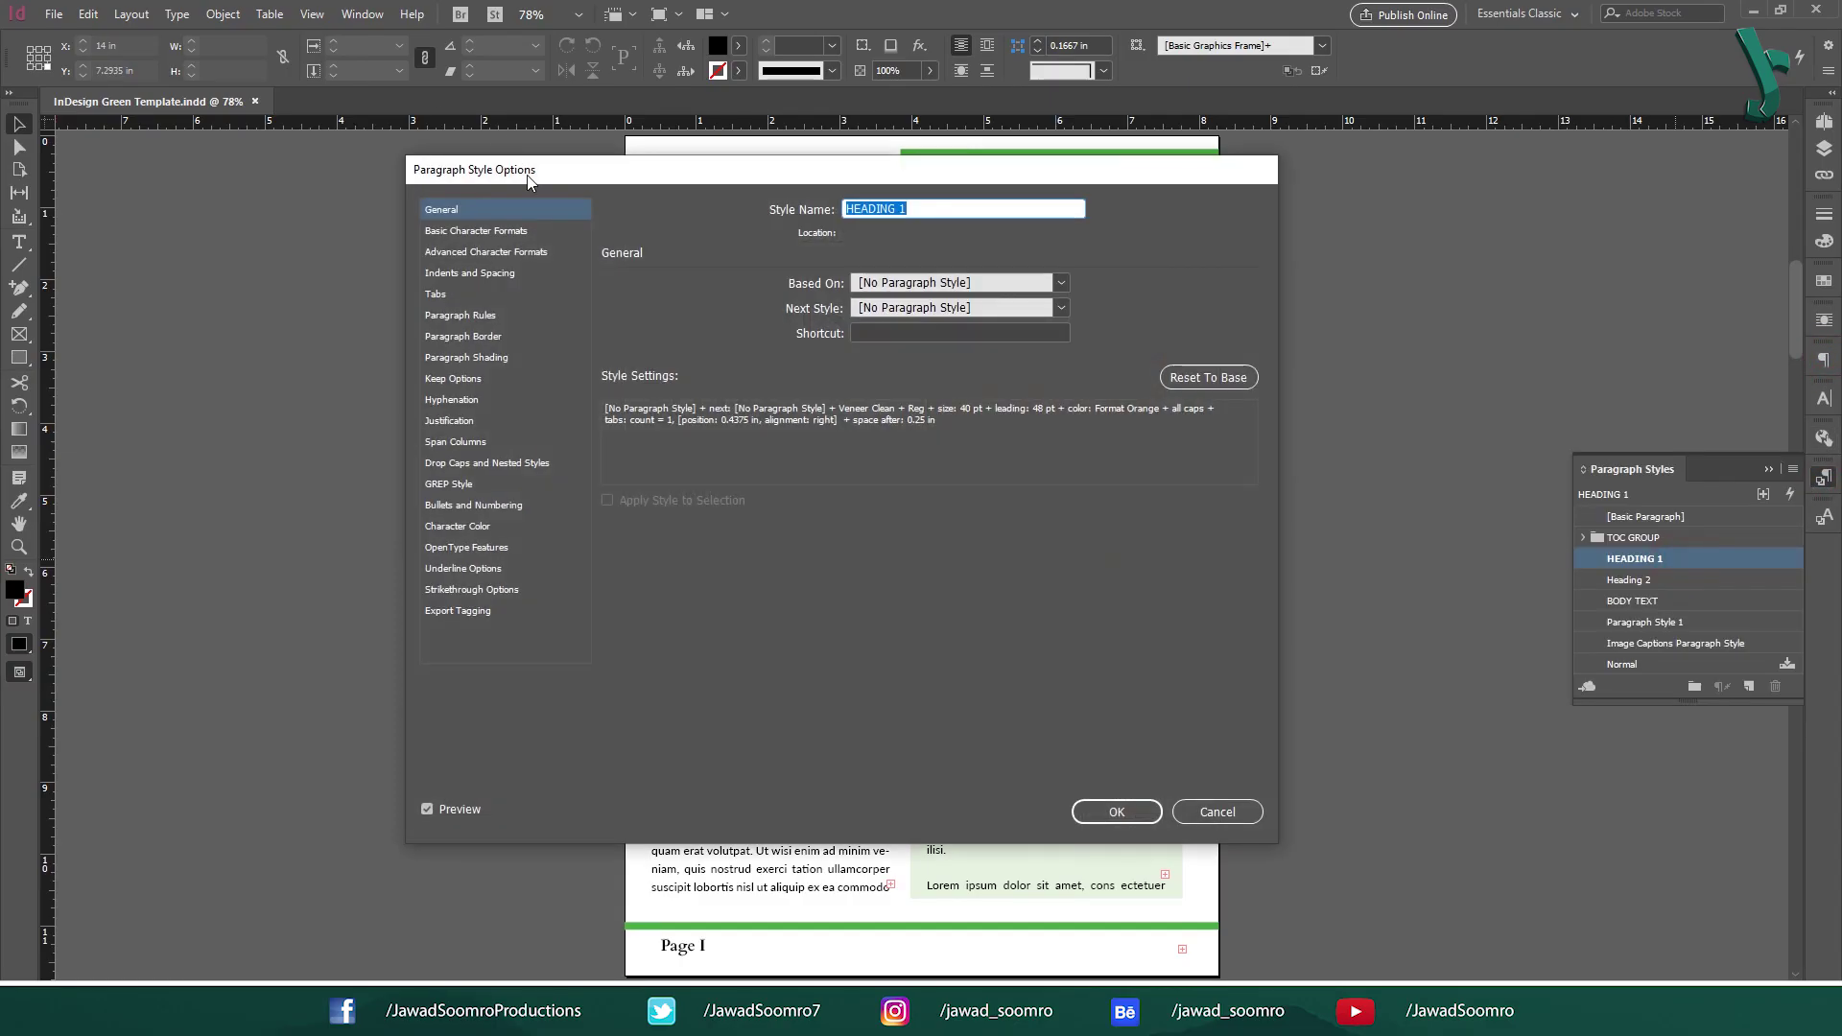
- Review the HEADING 1 style's Indents and Spacing, confirming Left alignment, then close the dialog
click(470, 275)
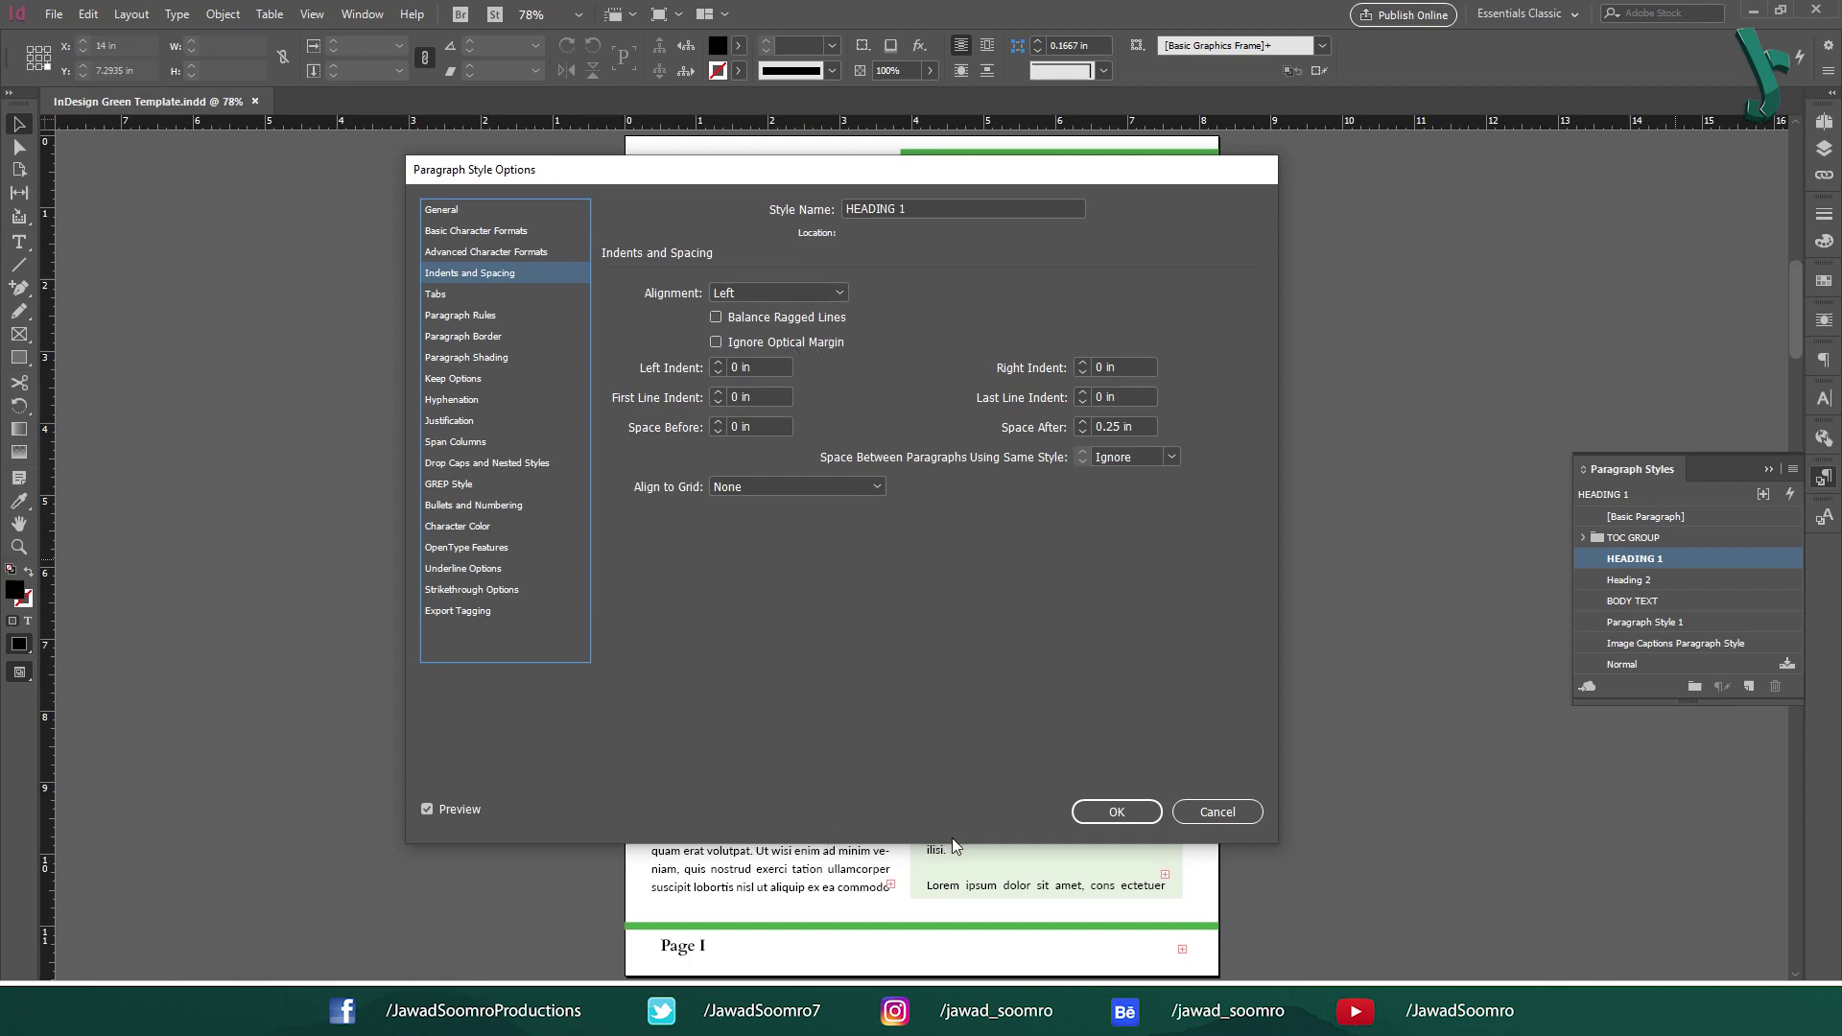
click(1116, 811)
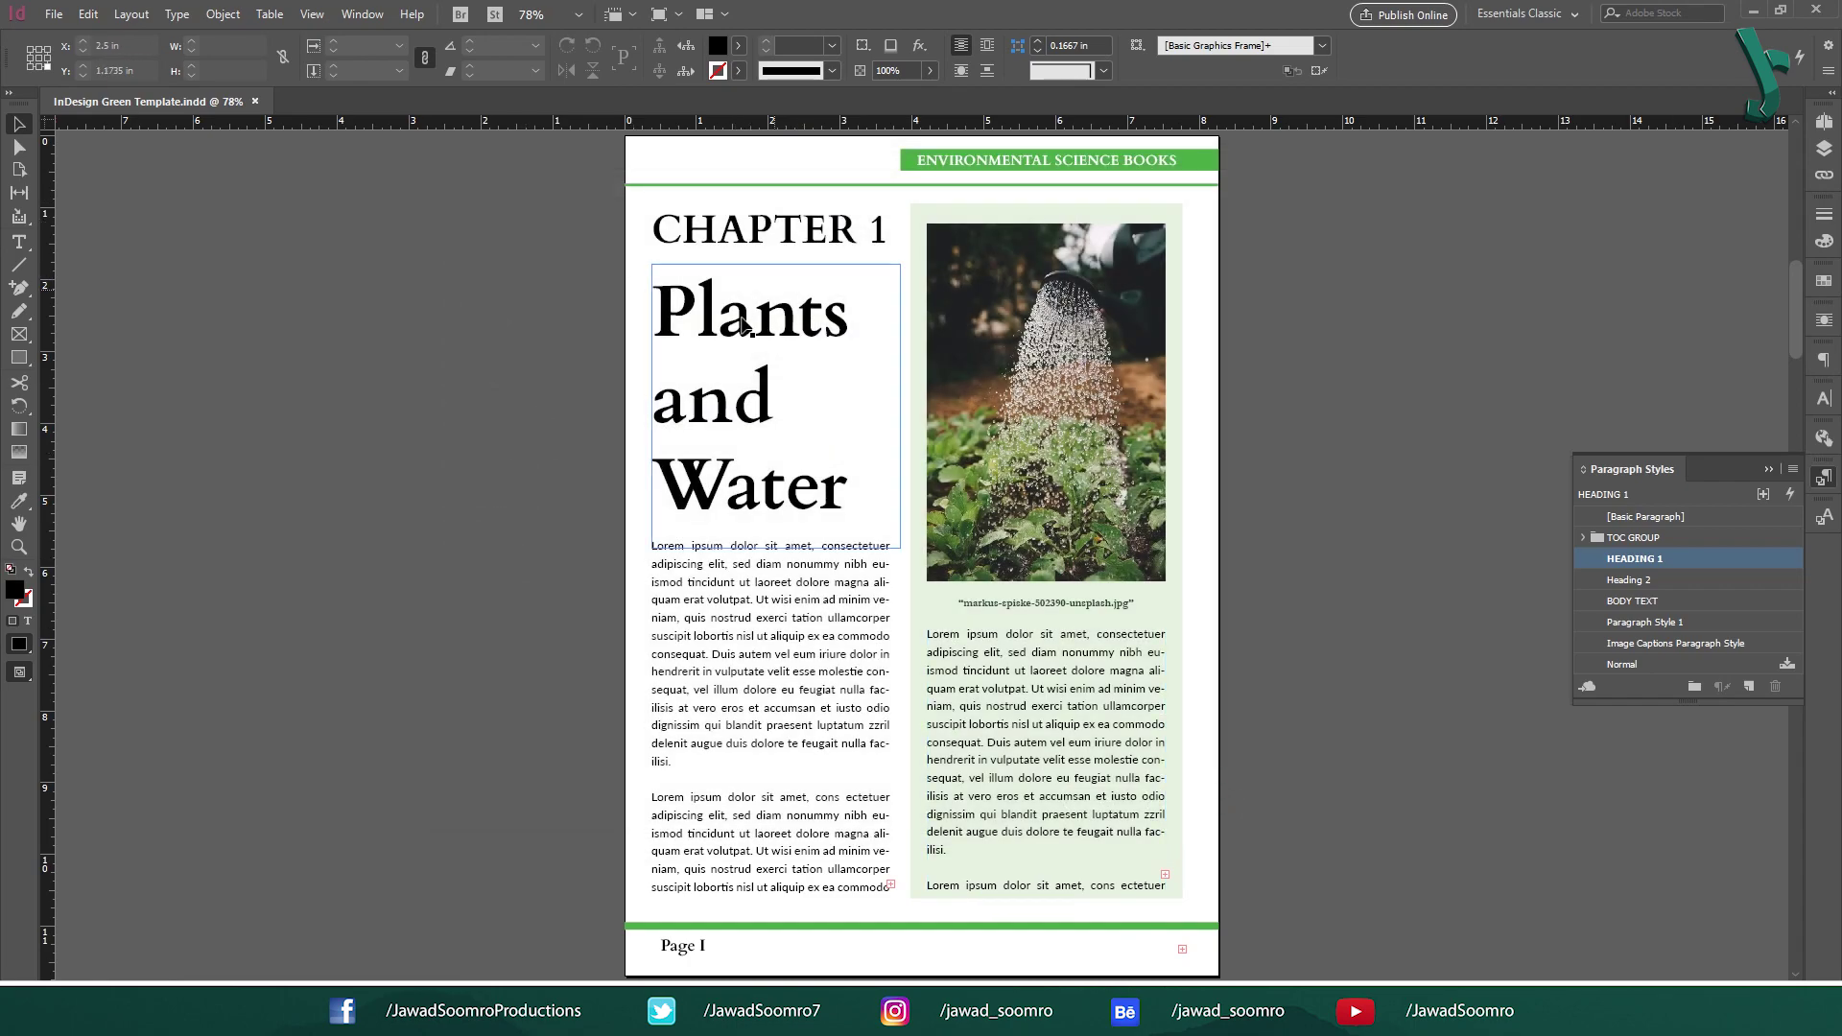
- Move the green image panel to the pasteboard and widen the heading frame to about 7.41 in
drag(1021, 755, 1383, 753)
click(767, 467)
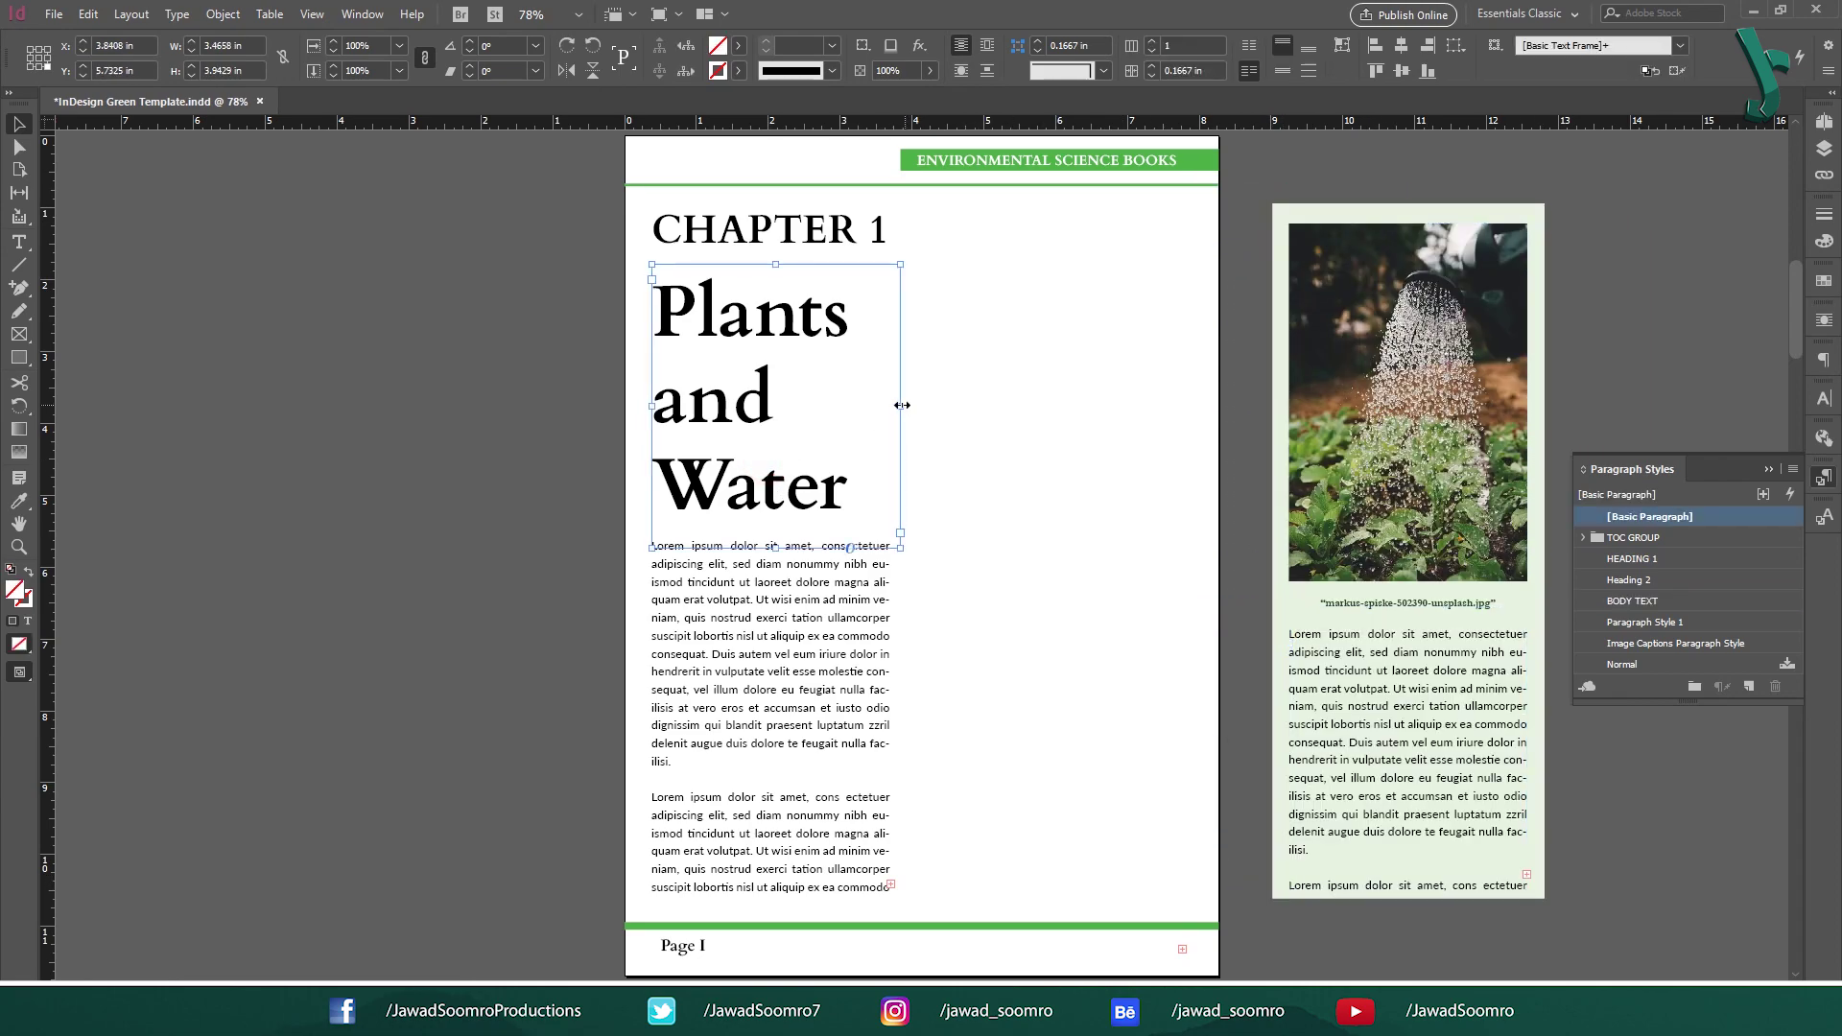
drag(900, 406, 1186, 436)
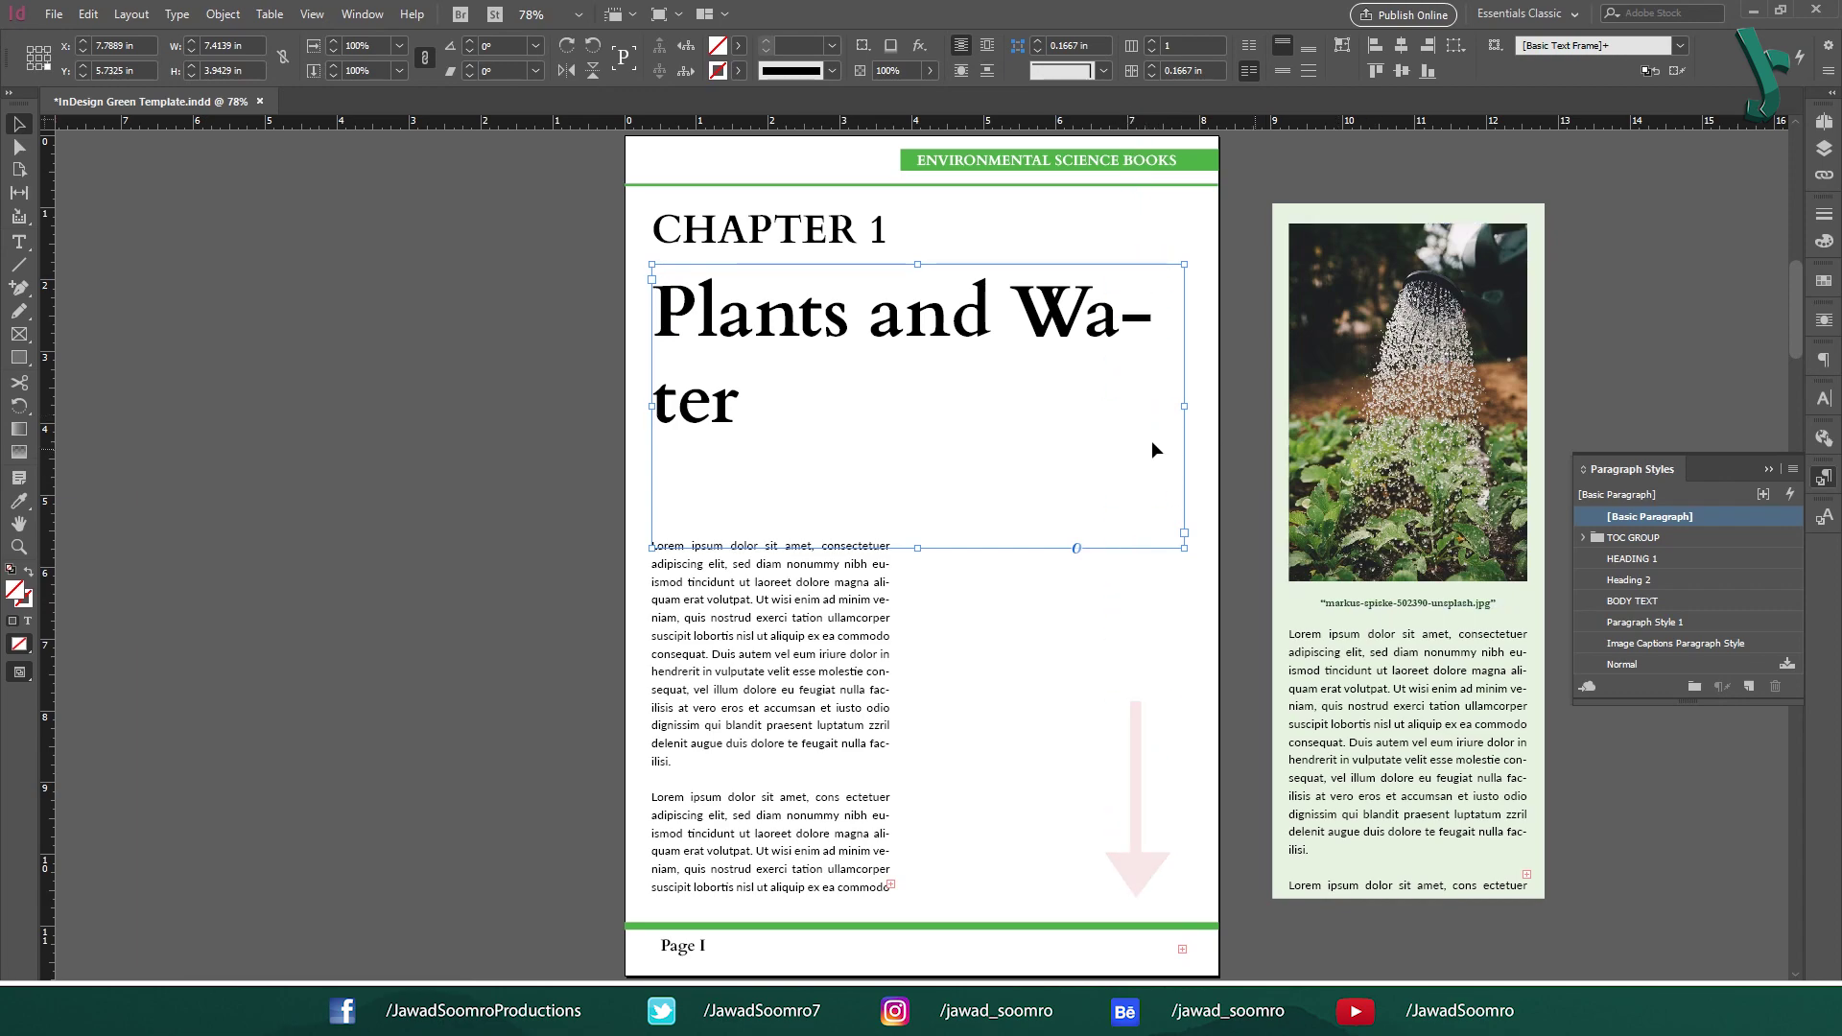
click(1822, 362)
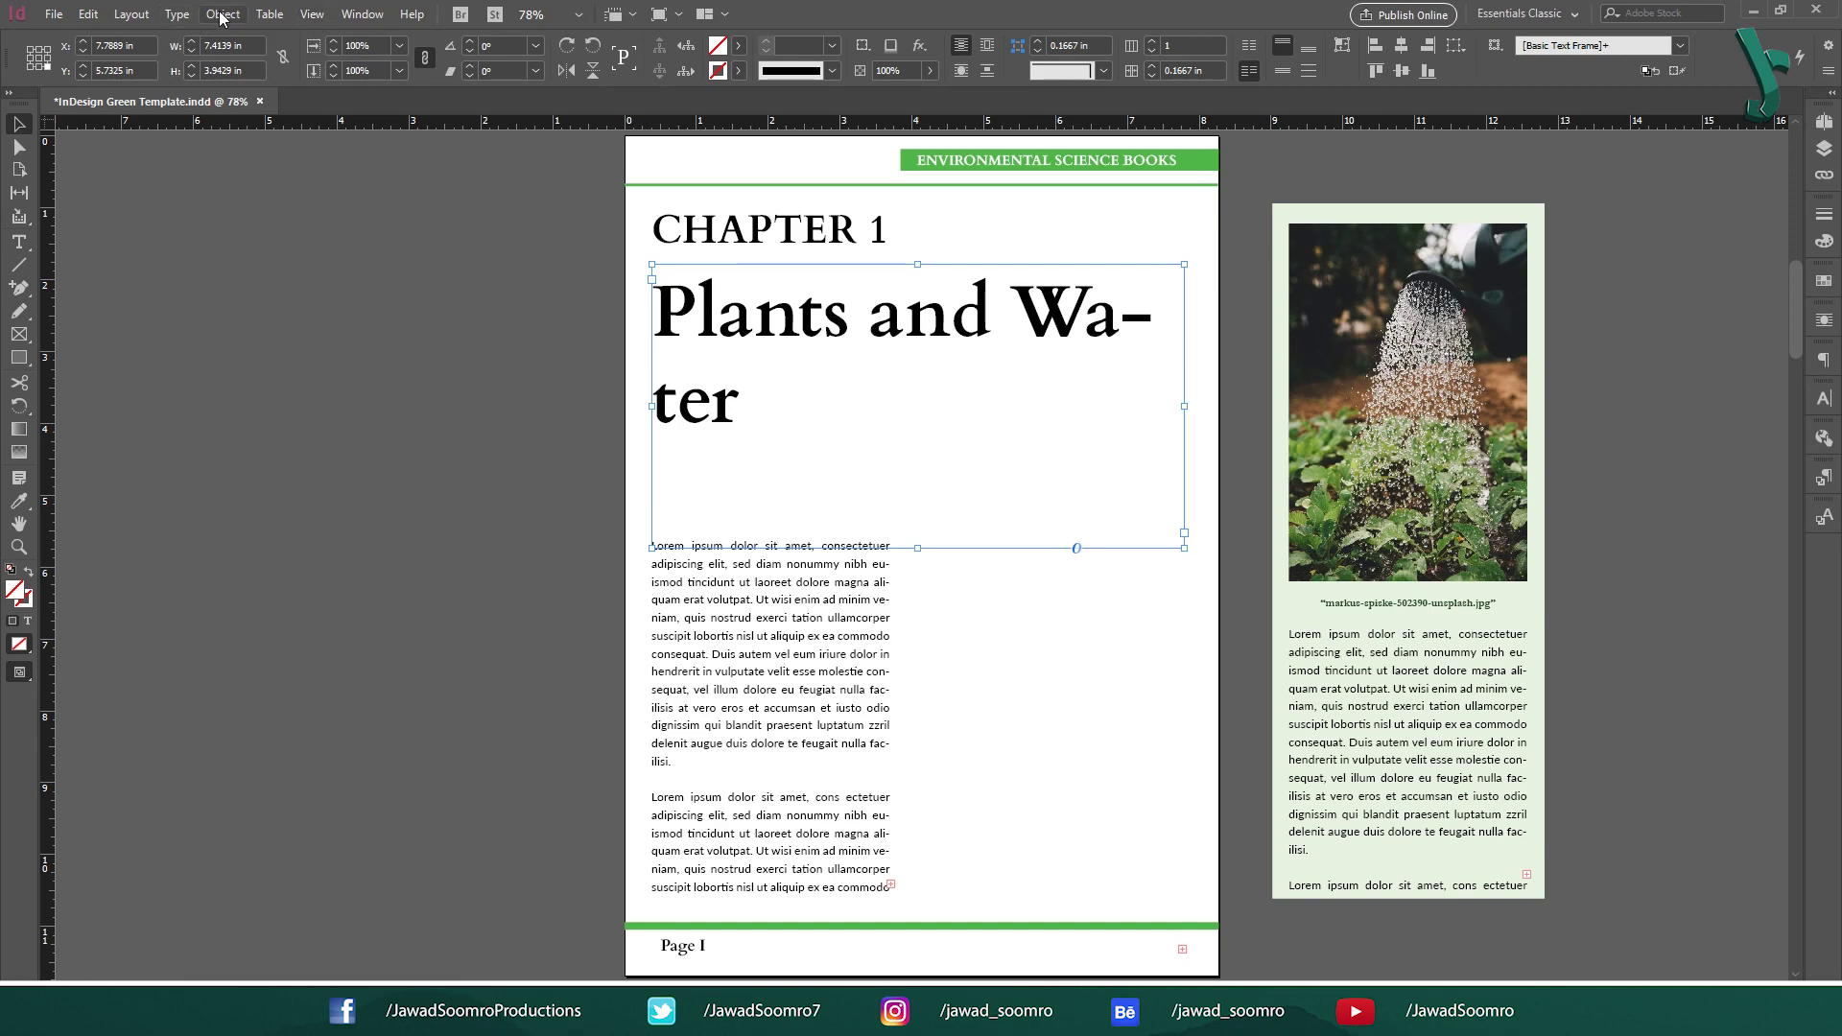
- Apply Balance Ragged Lines to the heading so it breaks as 'Plants and' / 'Water'
click(178, 16)
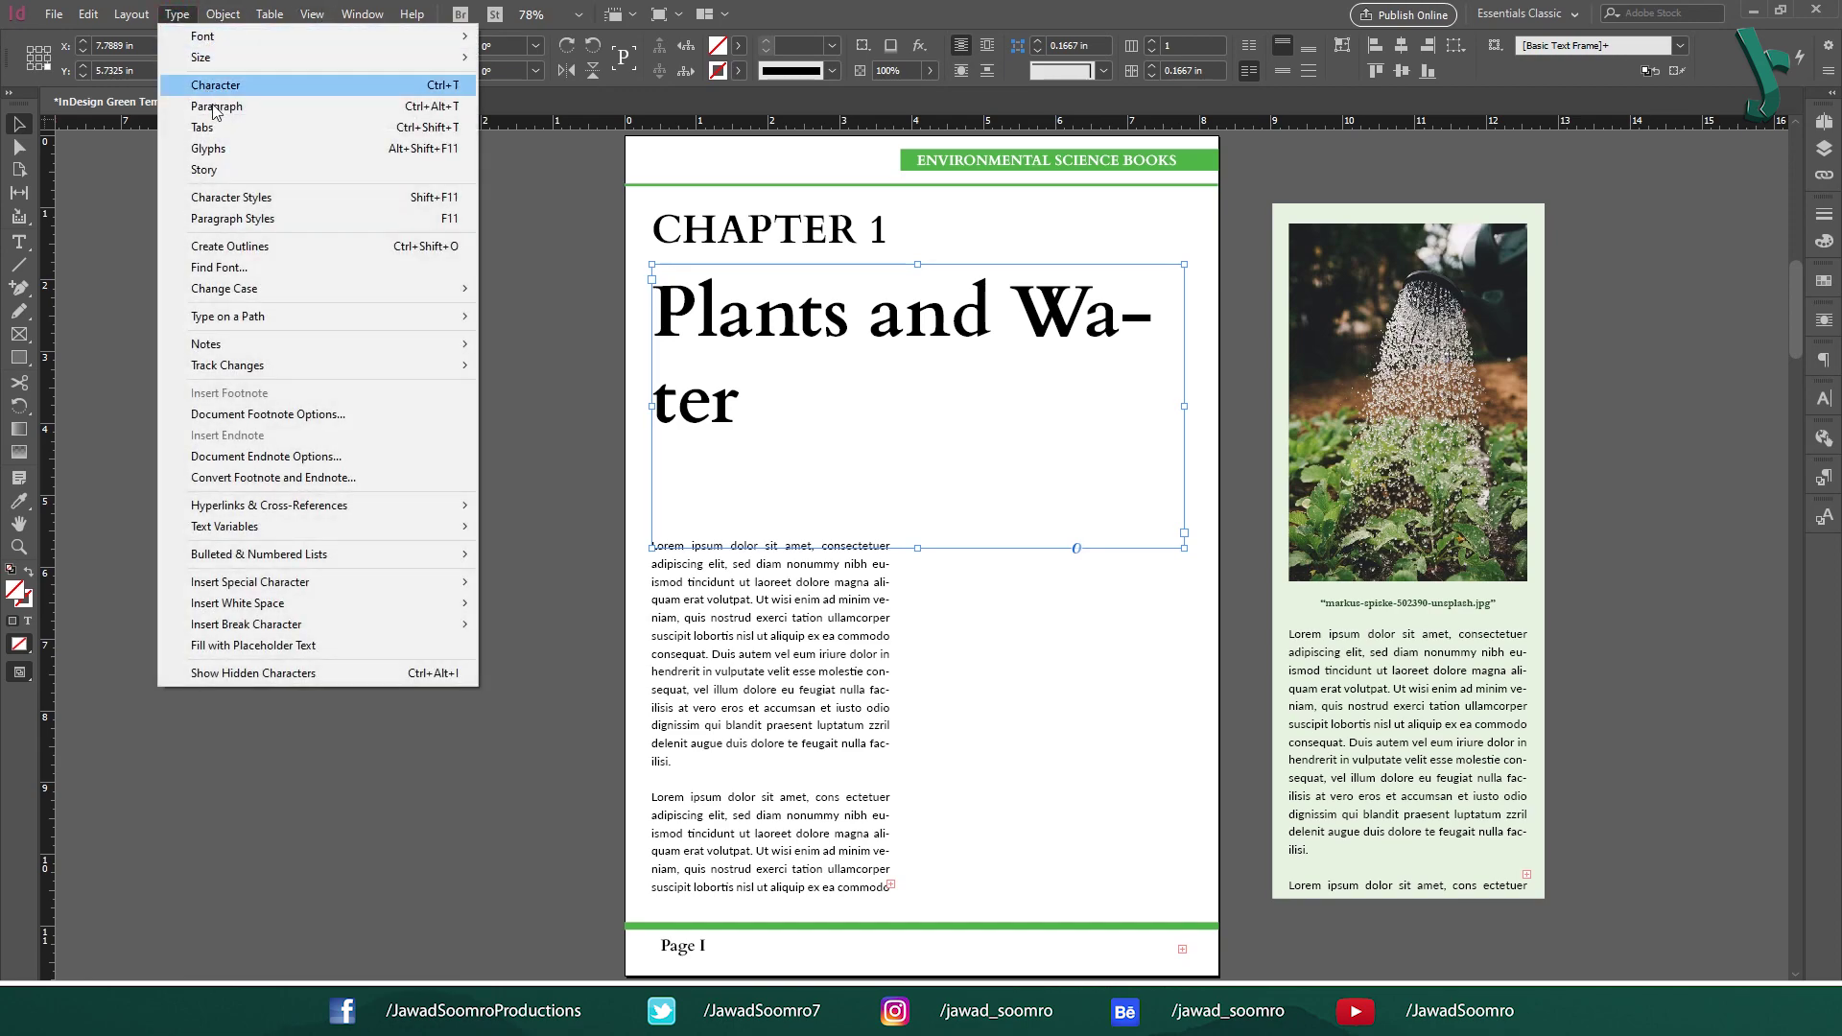
click(451, 110)
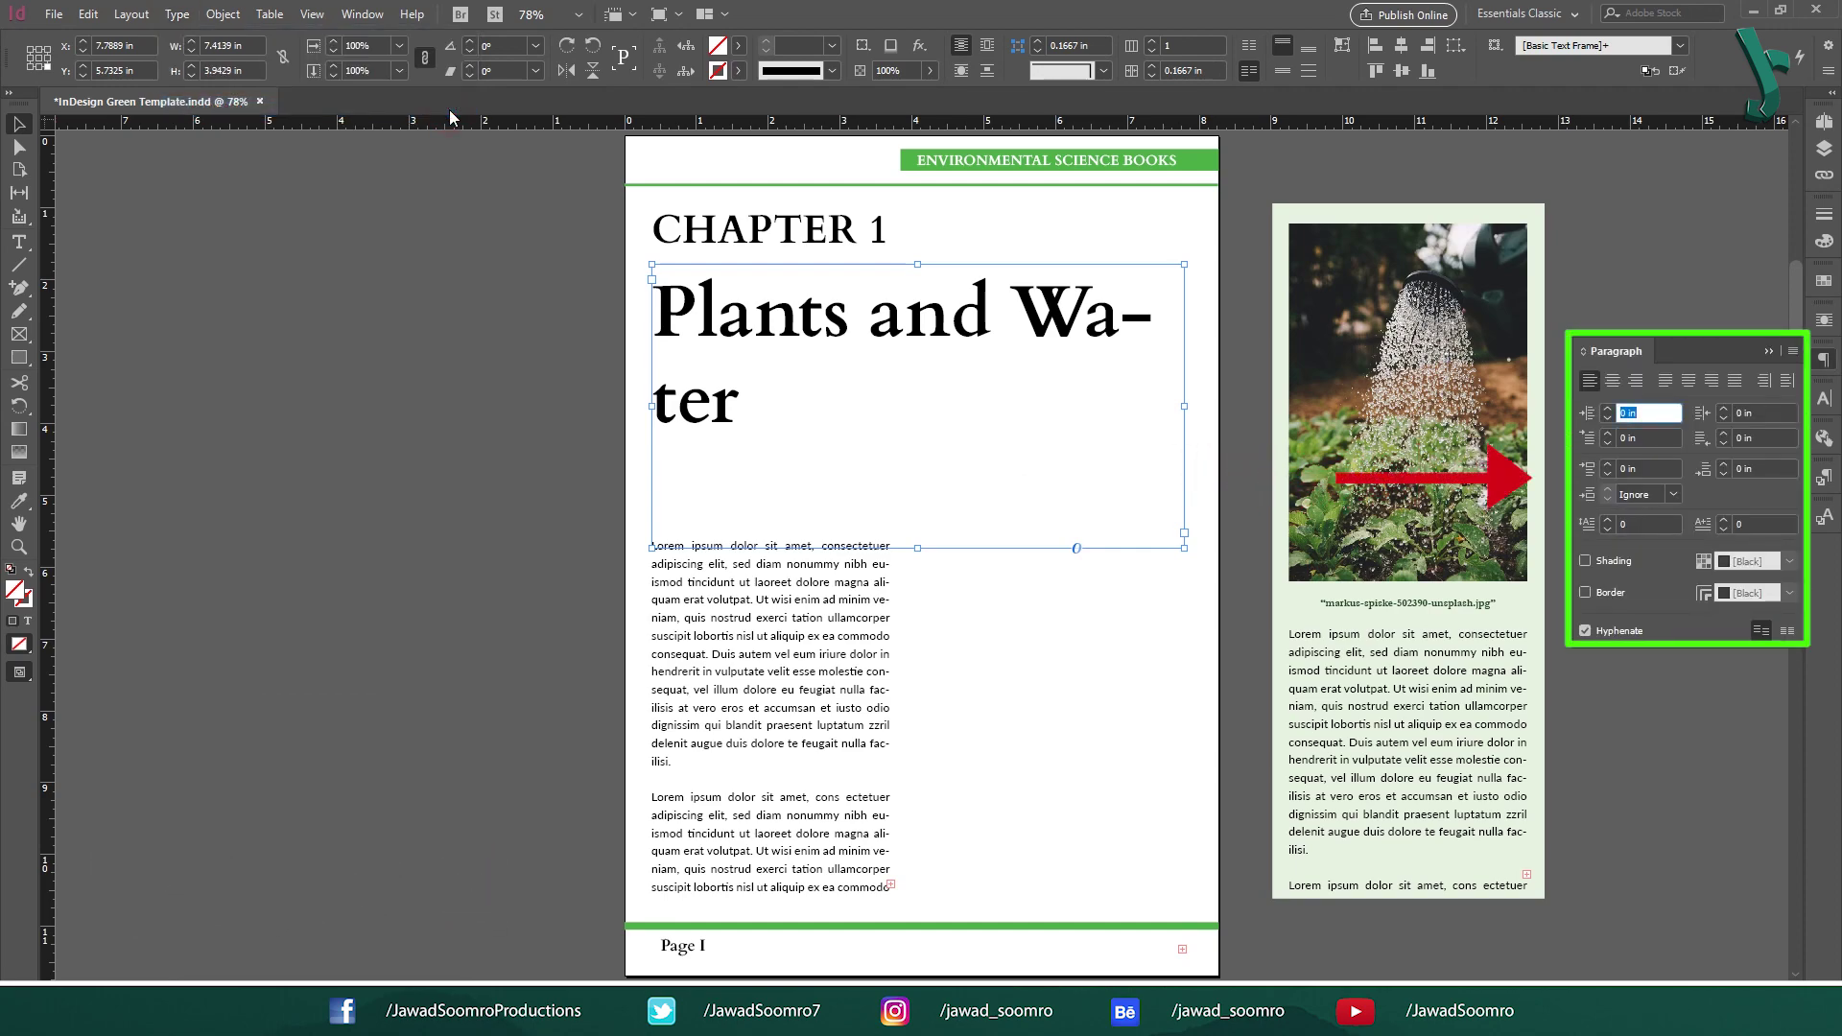
click(1793, 352)
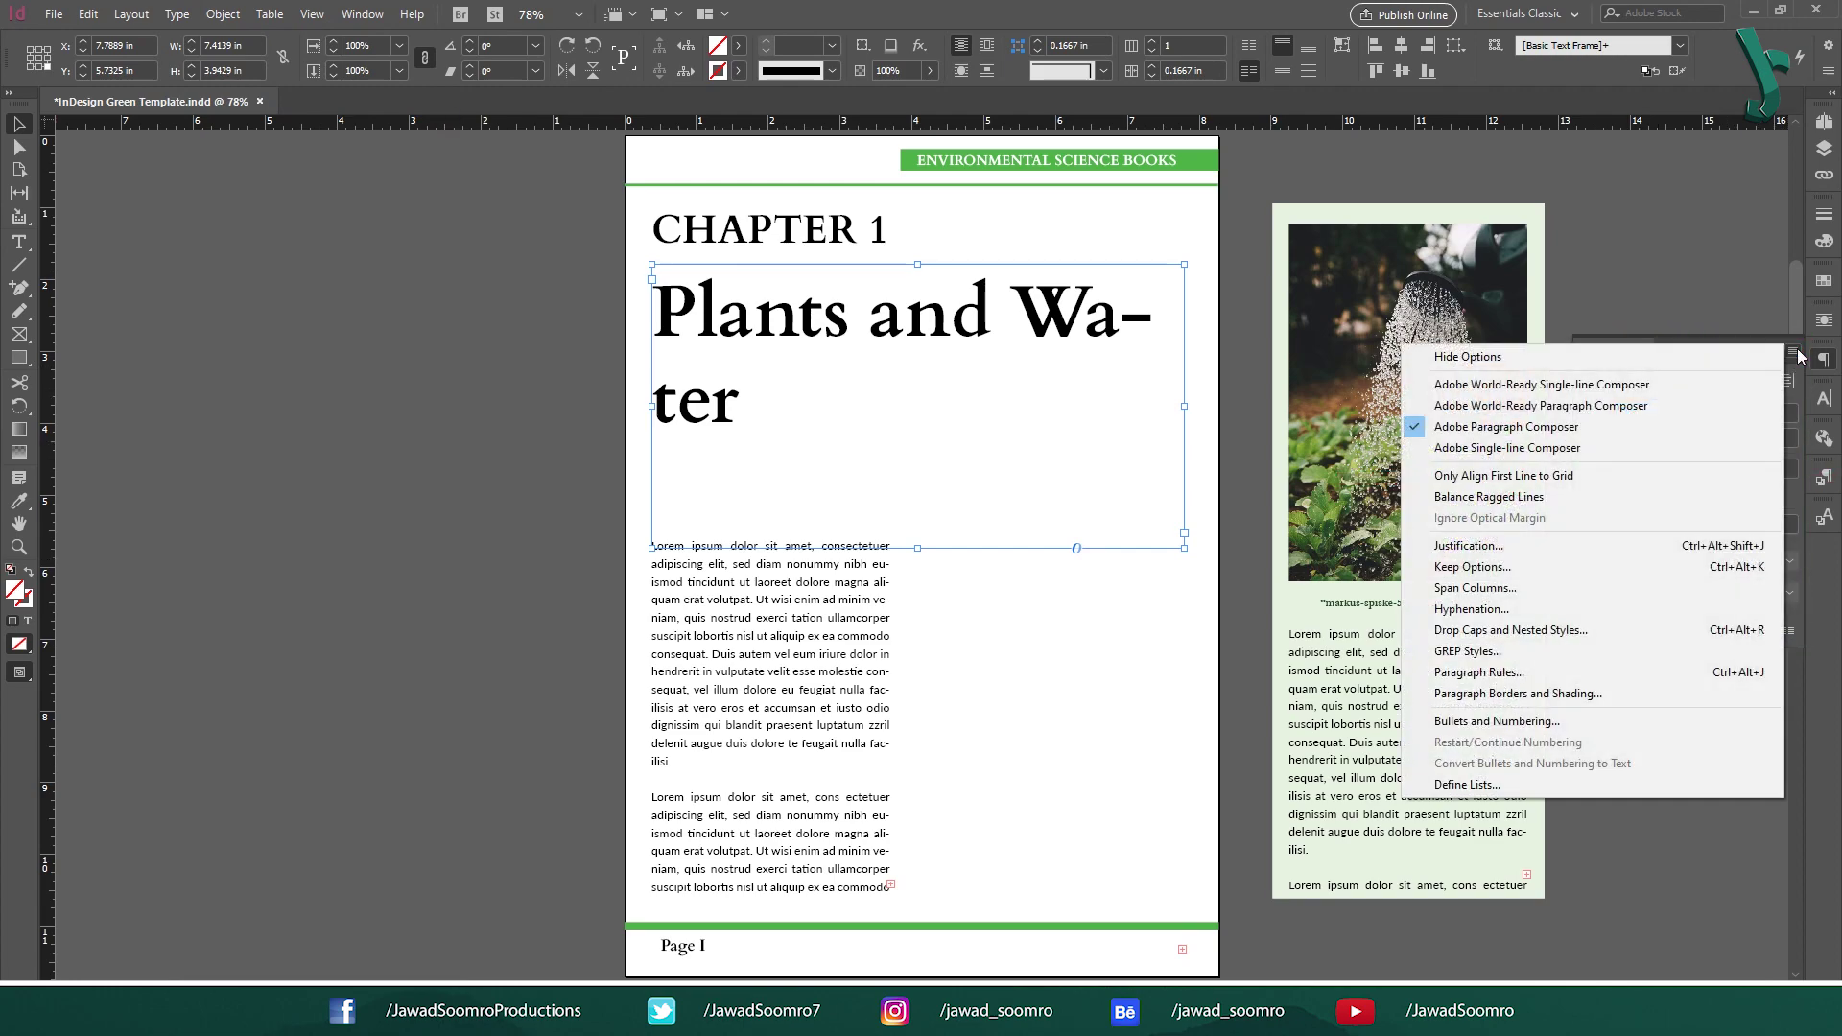
click(1442, 498)
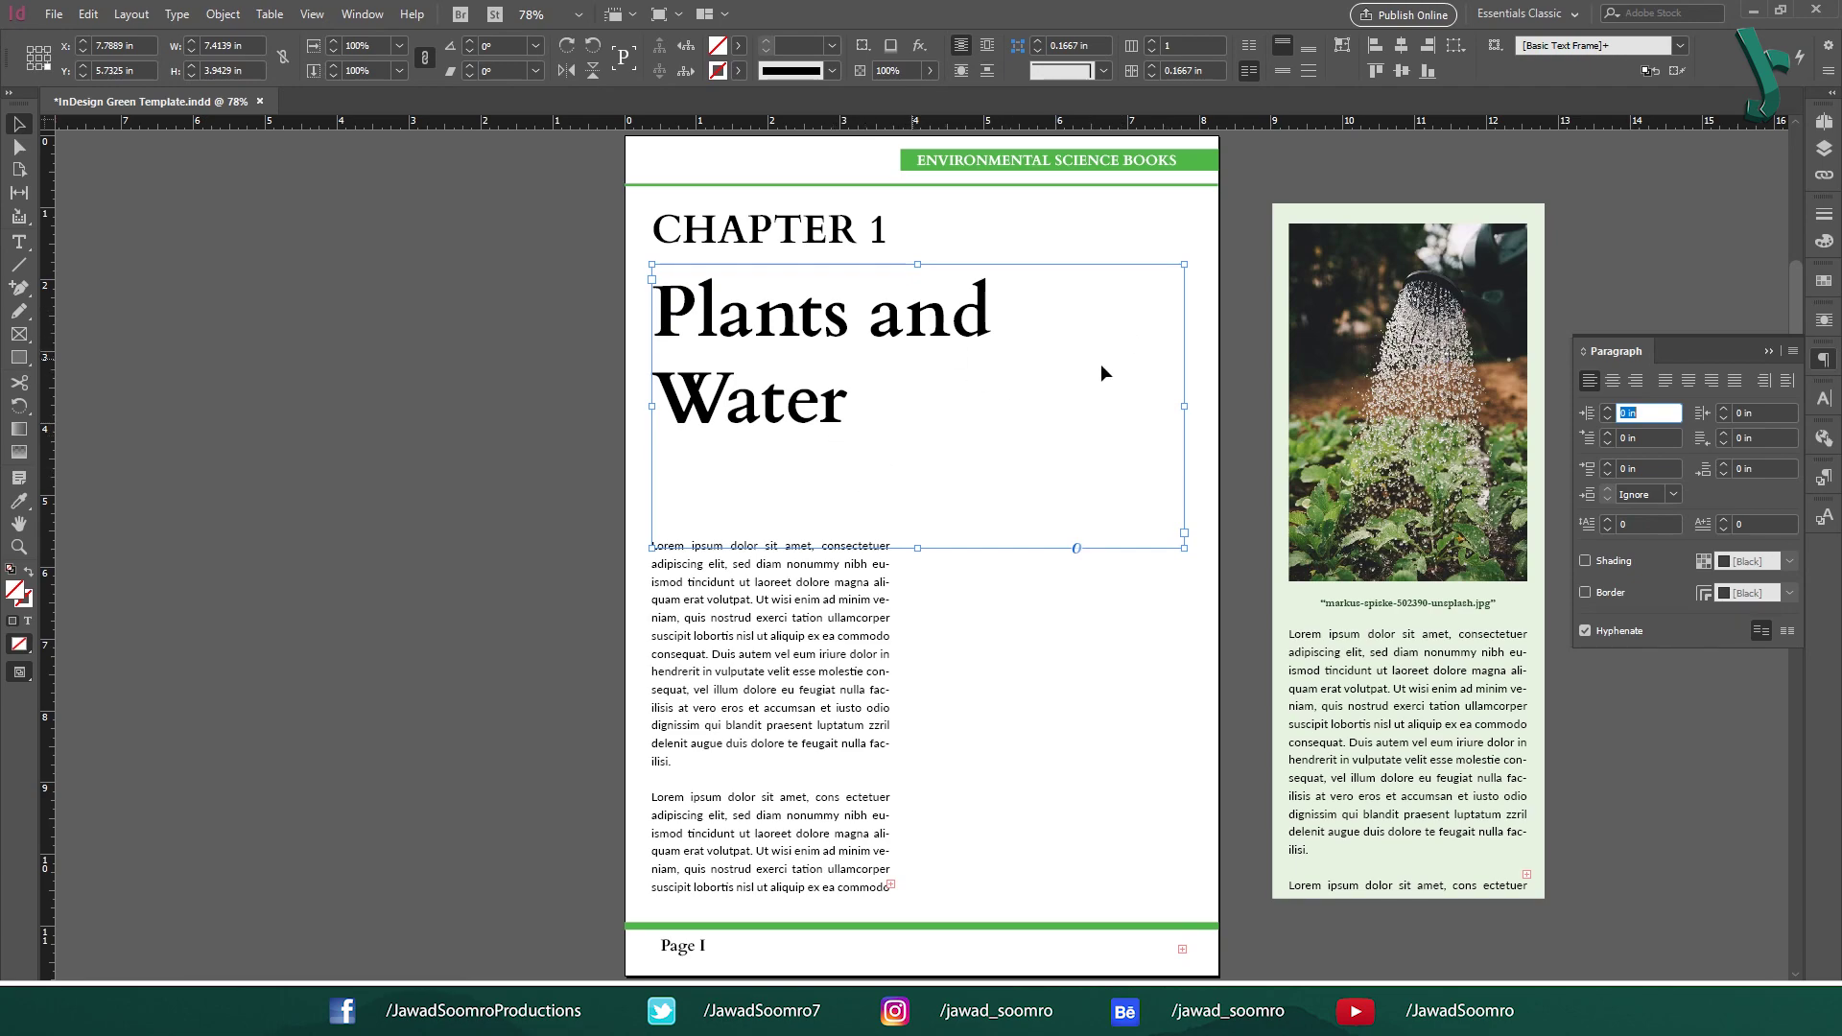
- Undo the heading frame widening and turn off Balance Ragged Lines for the heading
drag(1185, 407, 1268, 411)
key(ctrl+z)
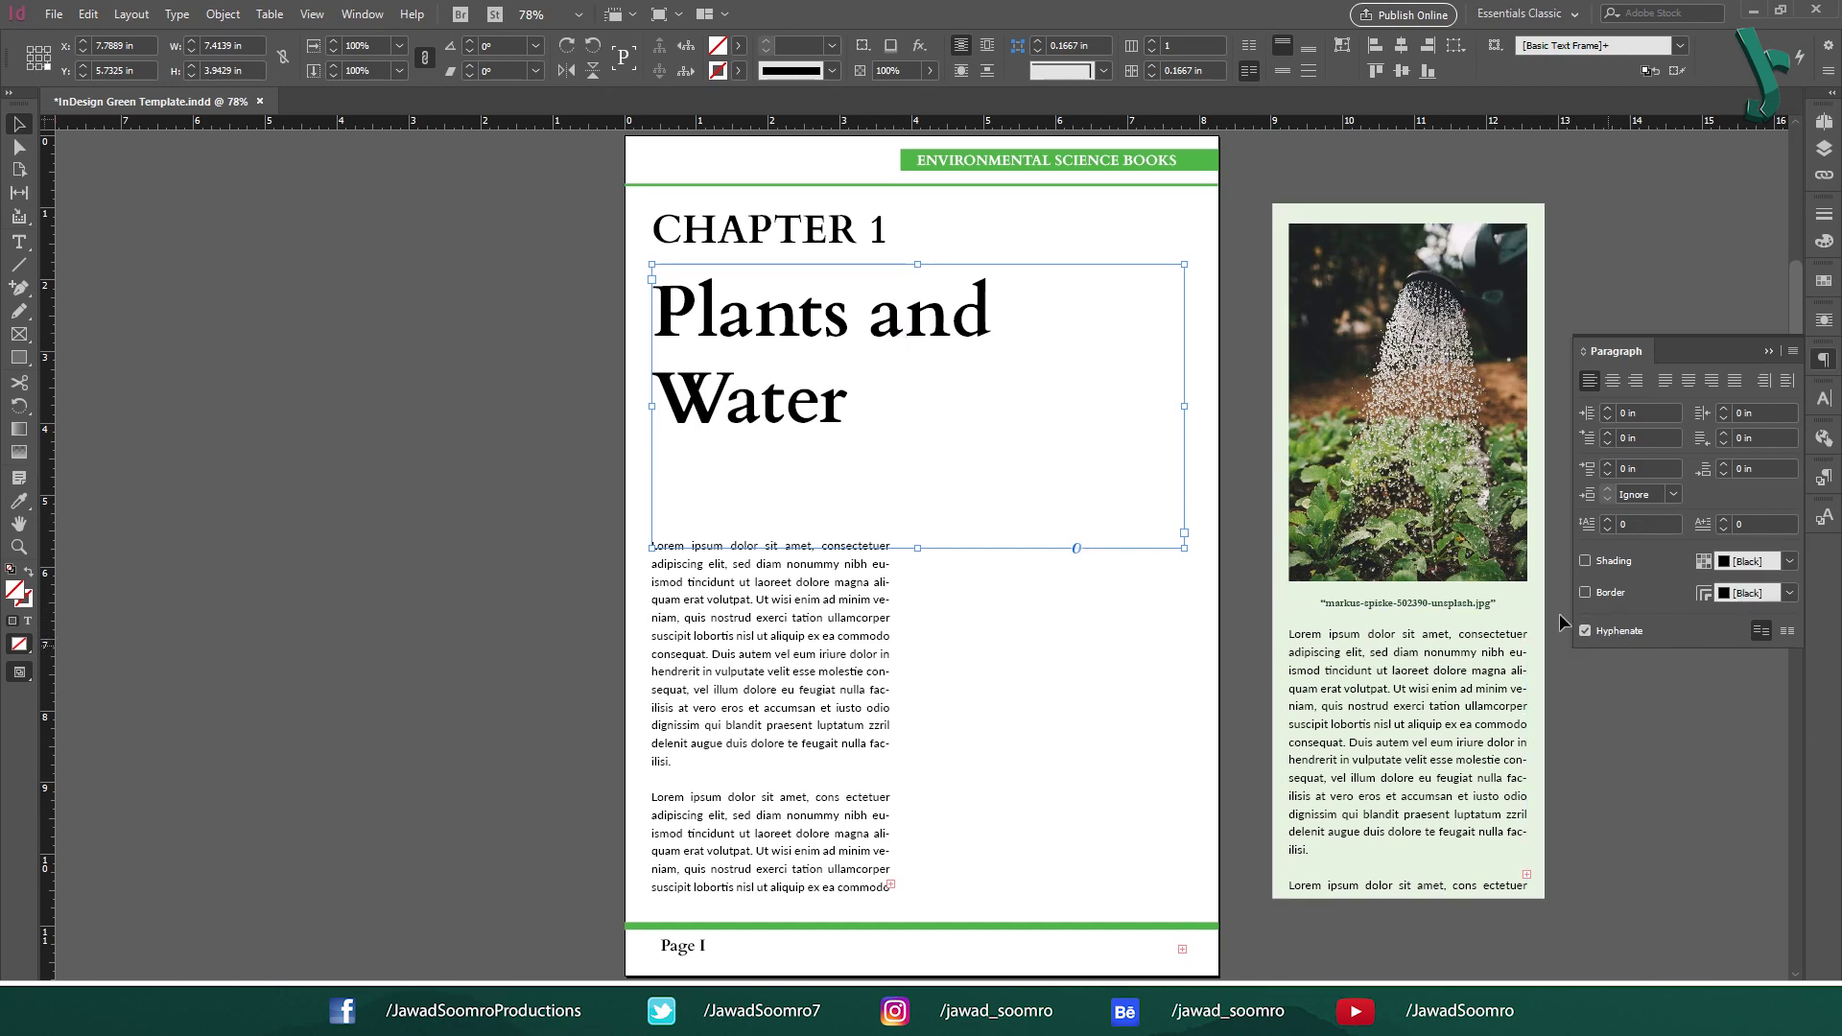
click(1617, 633)
click(1617, 633)
click(1792, 351)
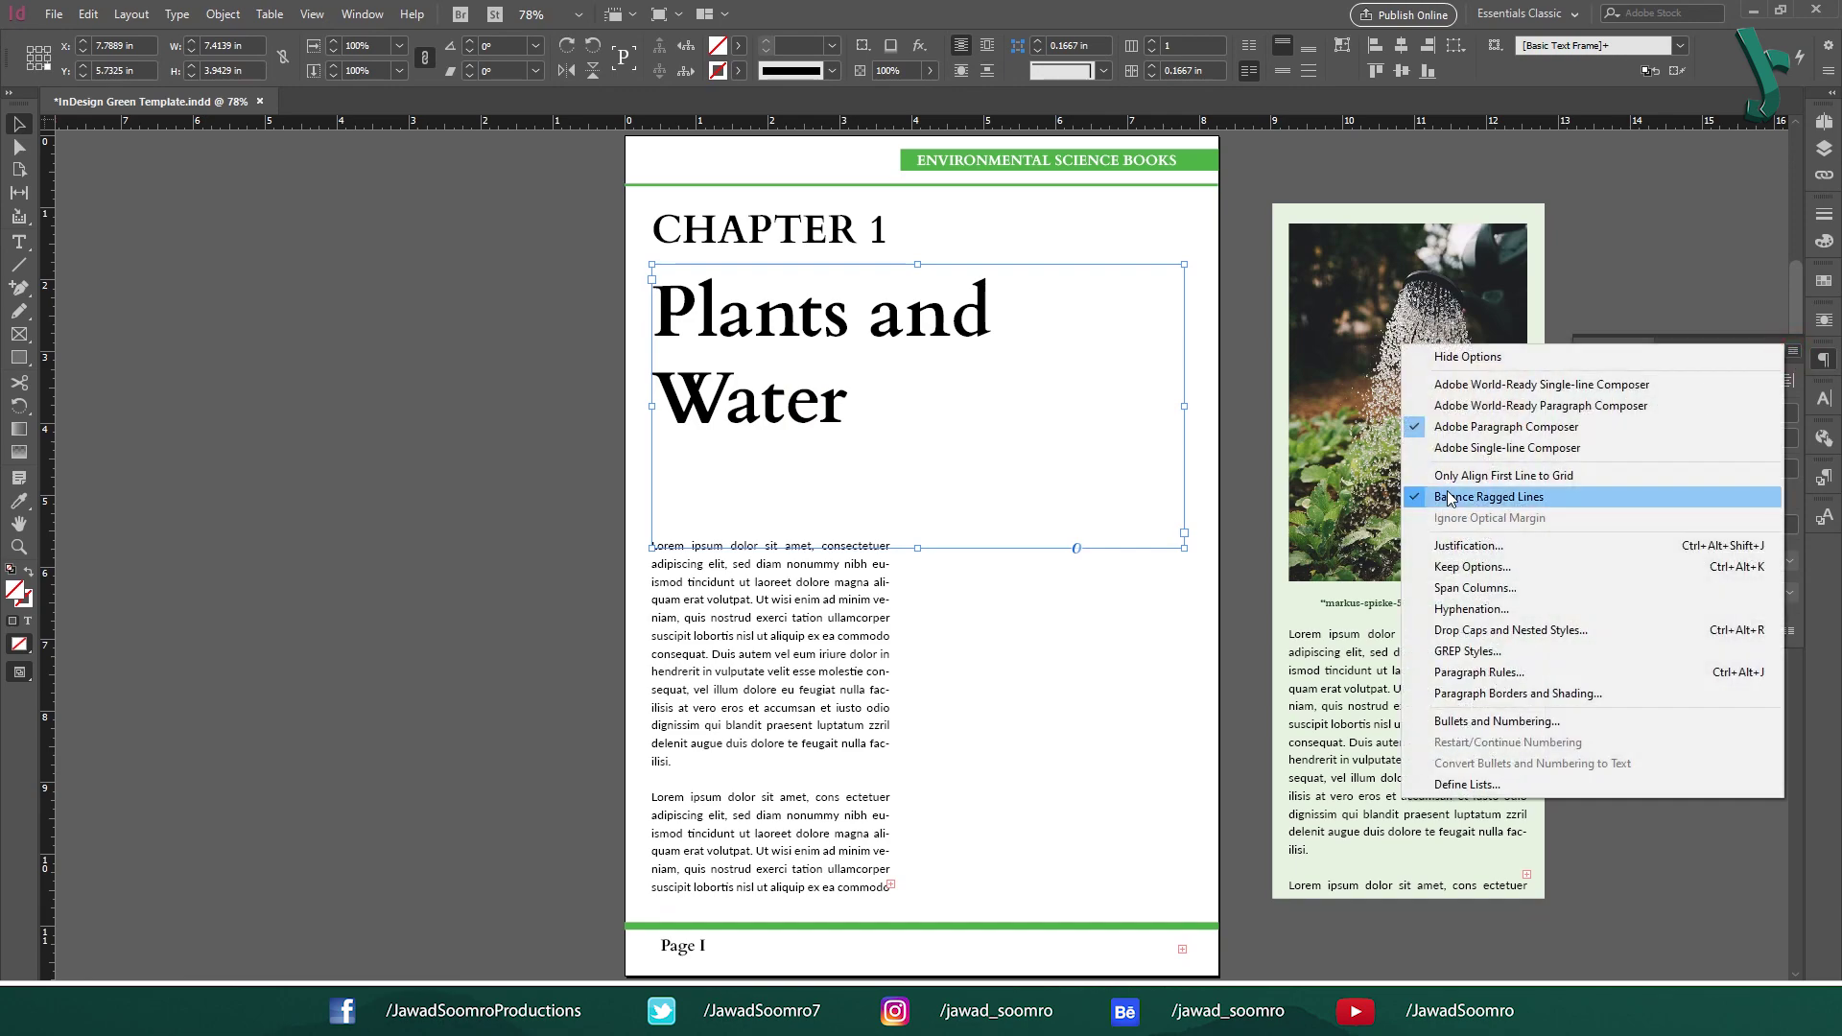
click(1450, 496)
- Turn hyphenation off for the heading and narrow its frame back to three lines
click(1619, 632)
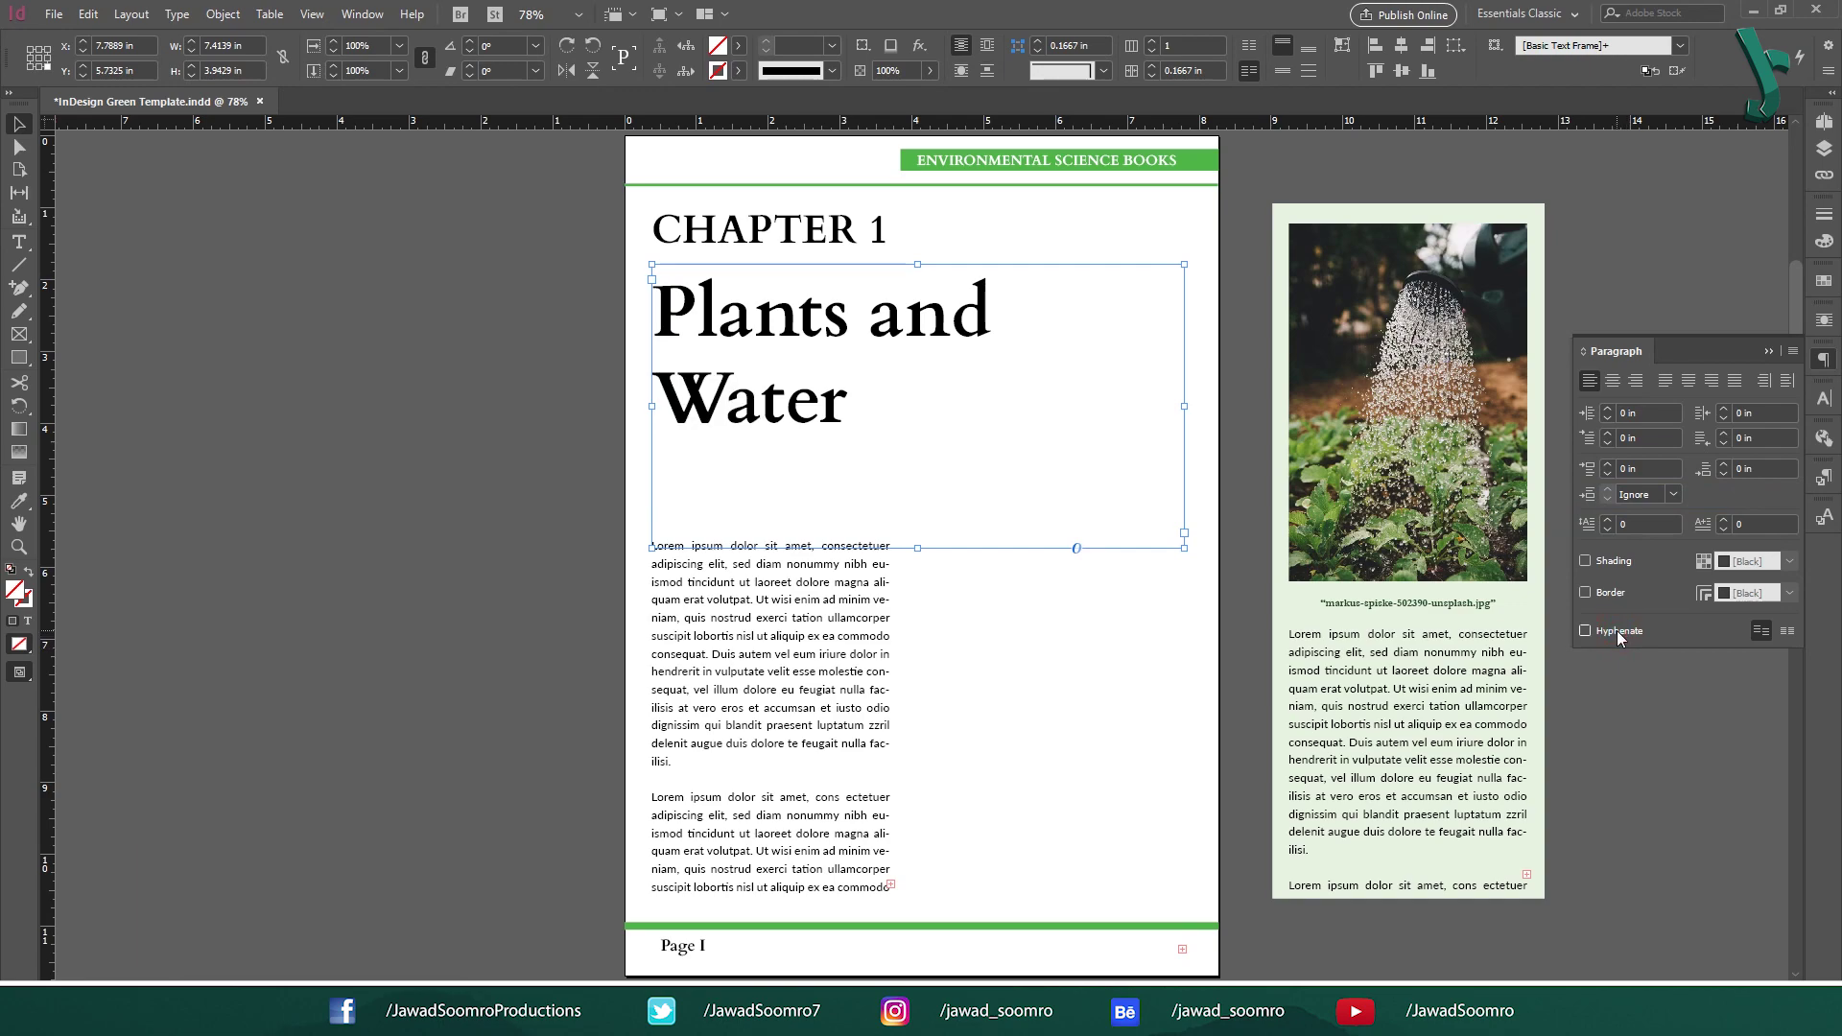
click(1619, 632)
click(1619, 632)
click(1619, 632)
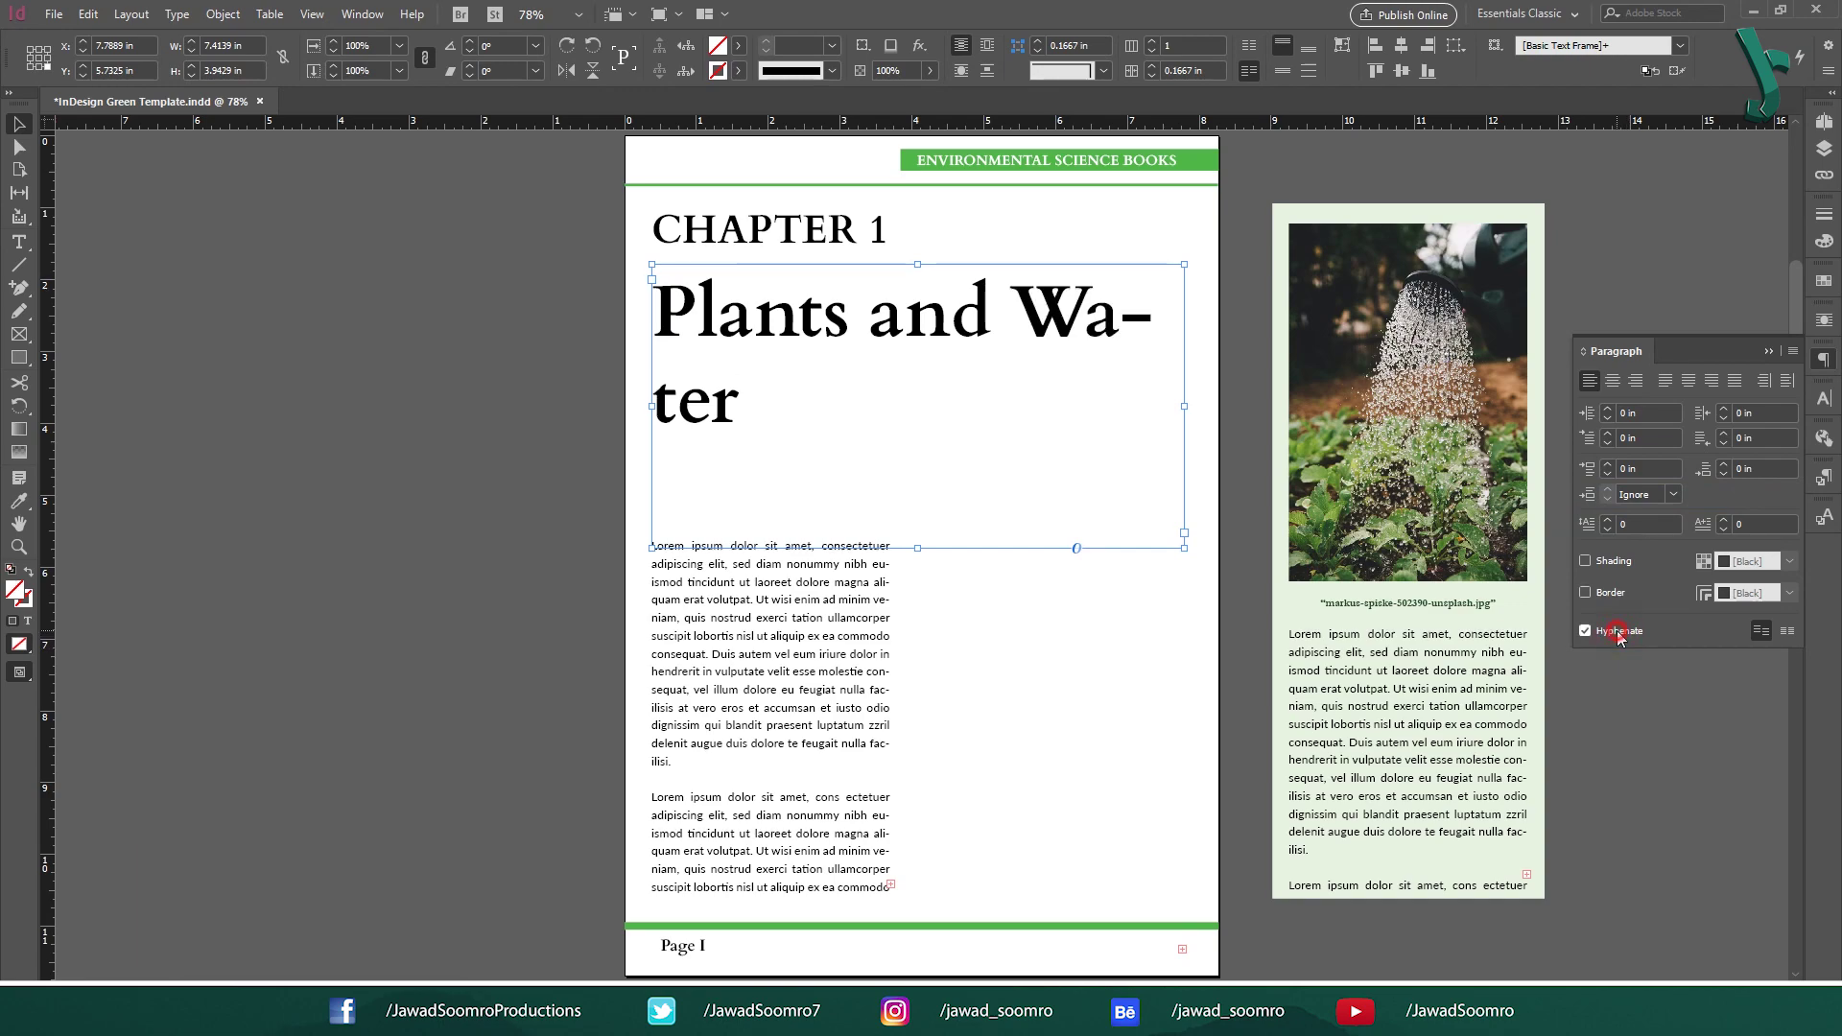
click(1619, 632)
drag(1184, 406, 900, 445)
- Move the green image panel back into the right column and save the document
drag(1267, 351, 1454, 792)
drag(1283, 420, 1041, 423)
click(1319, 430)
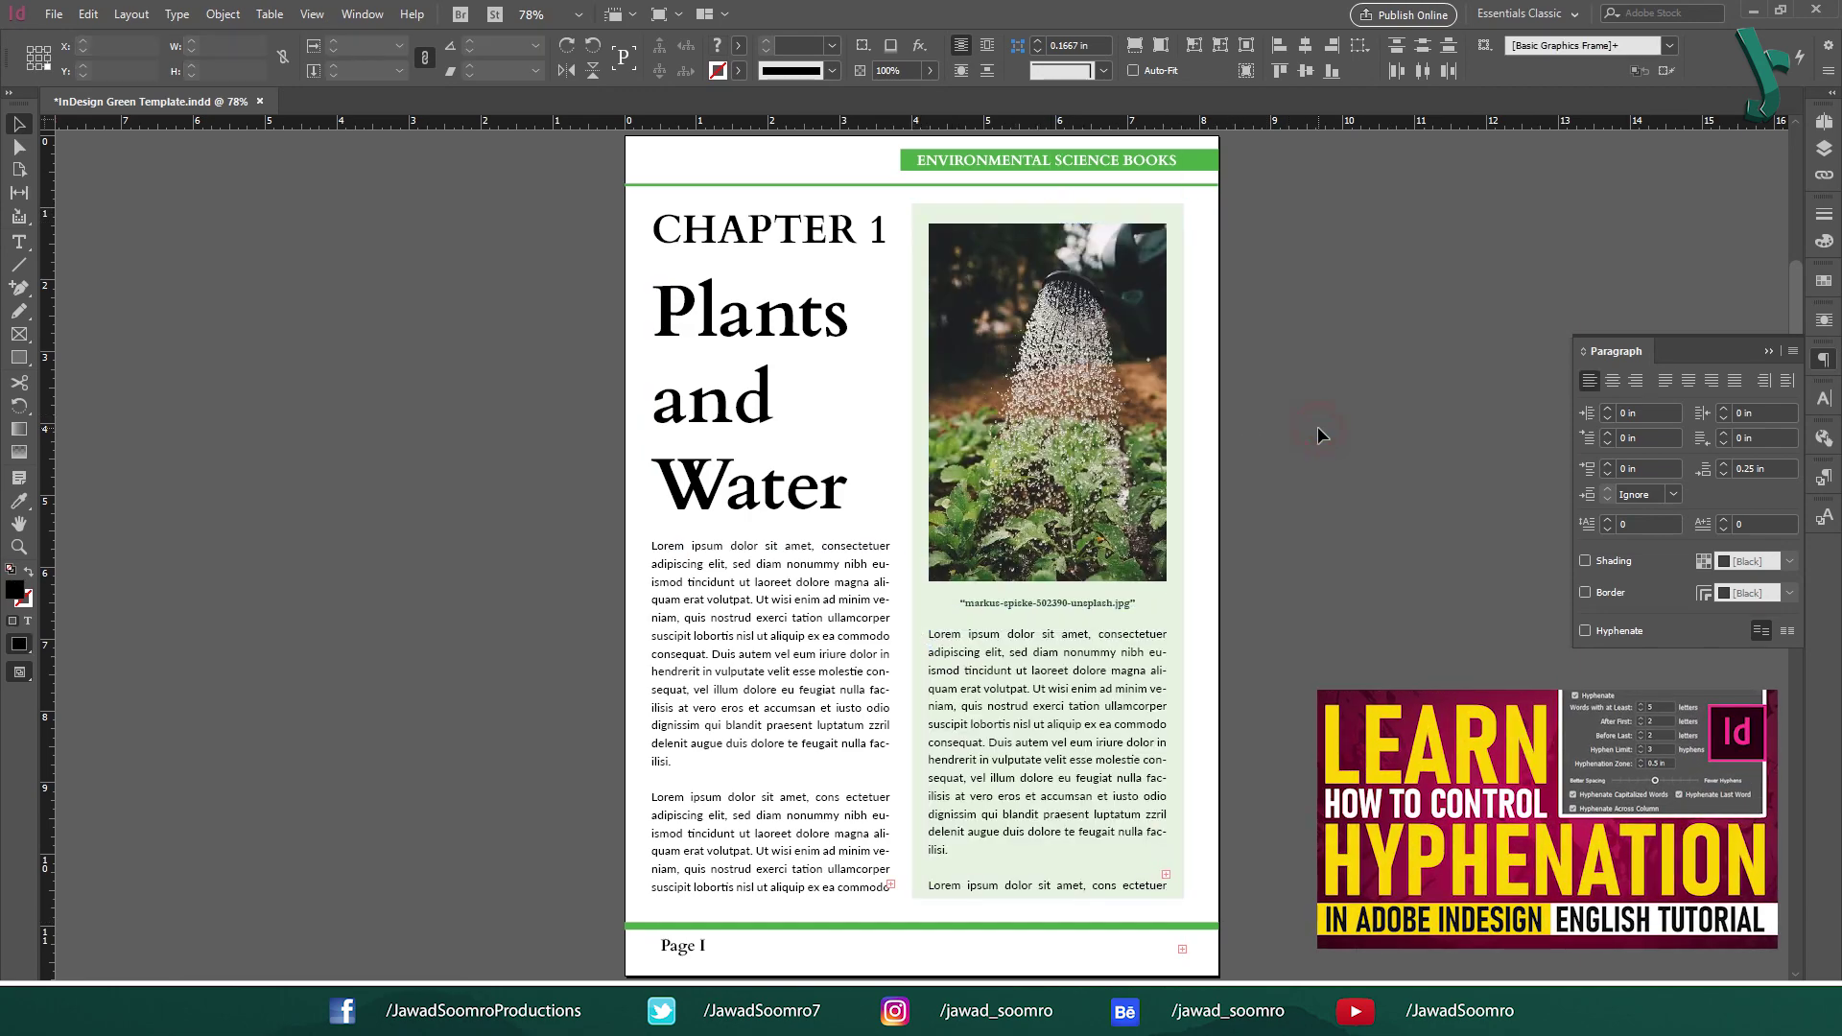
key(ctrl+s)
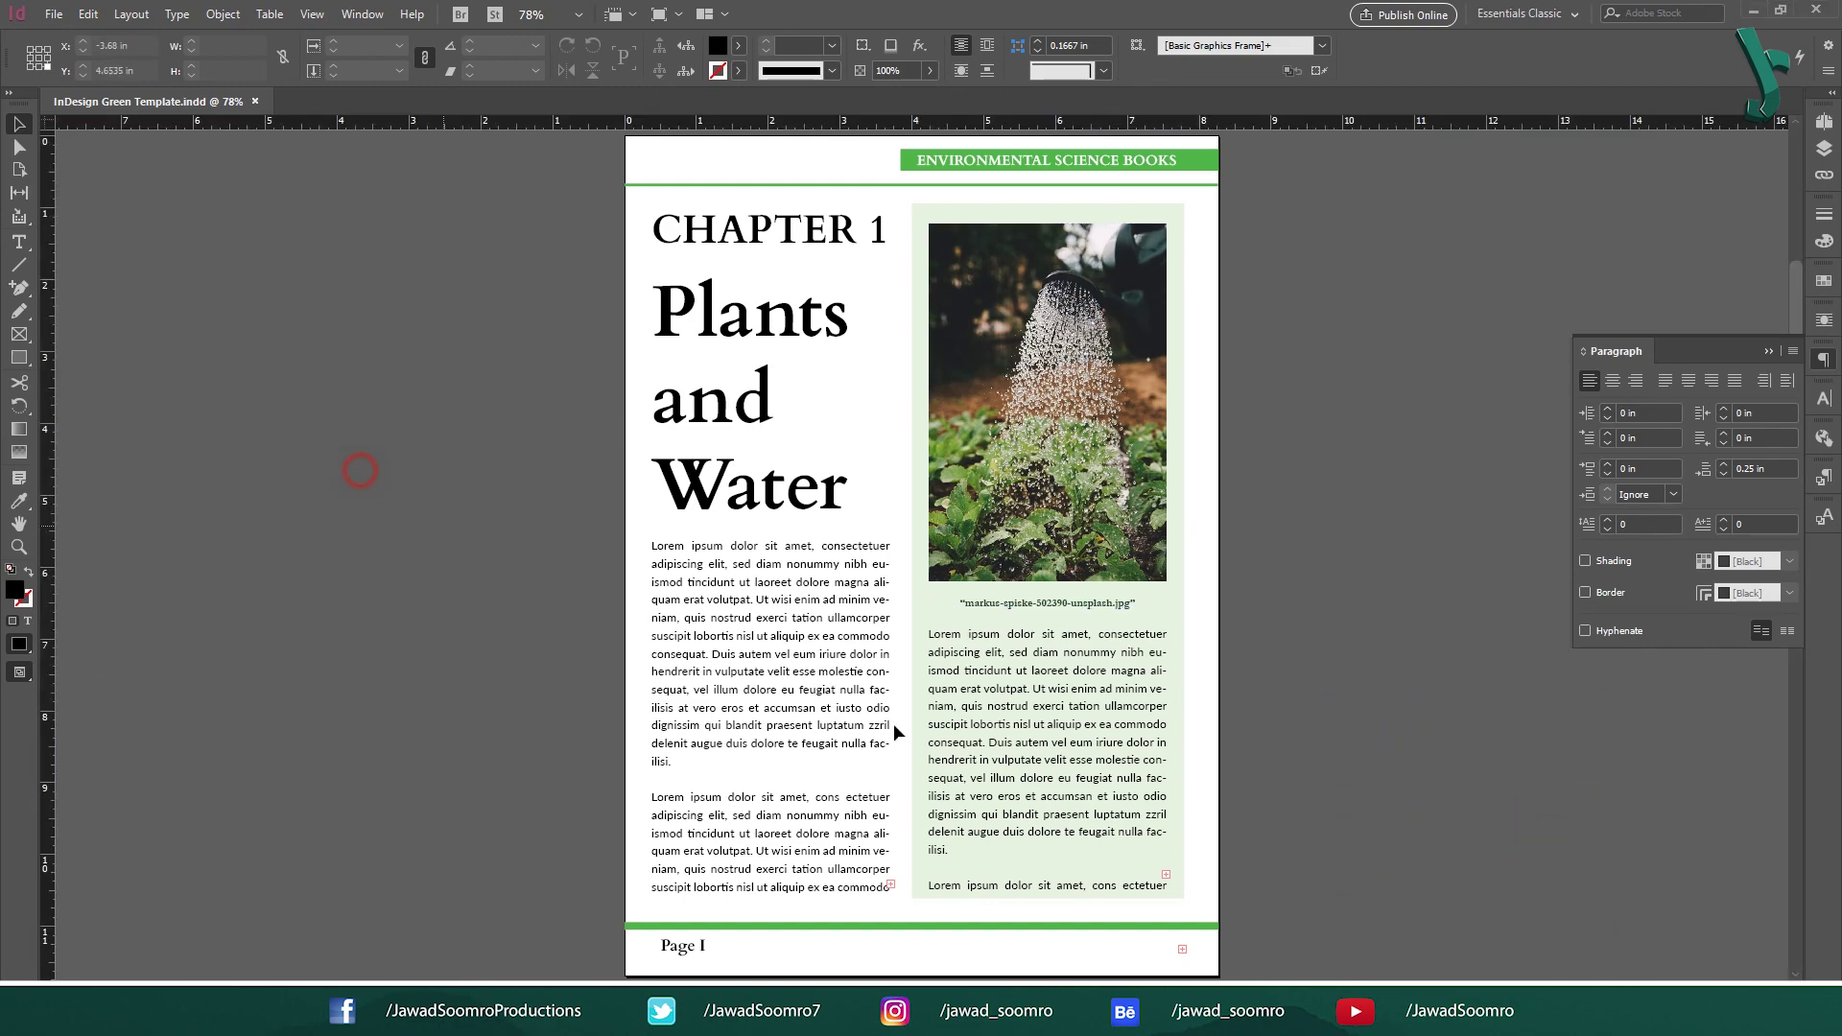
click(753, 683)
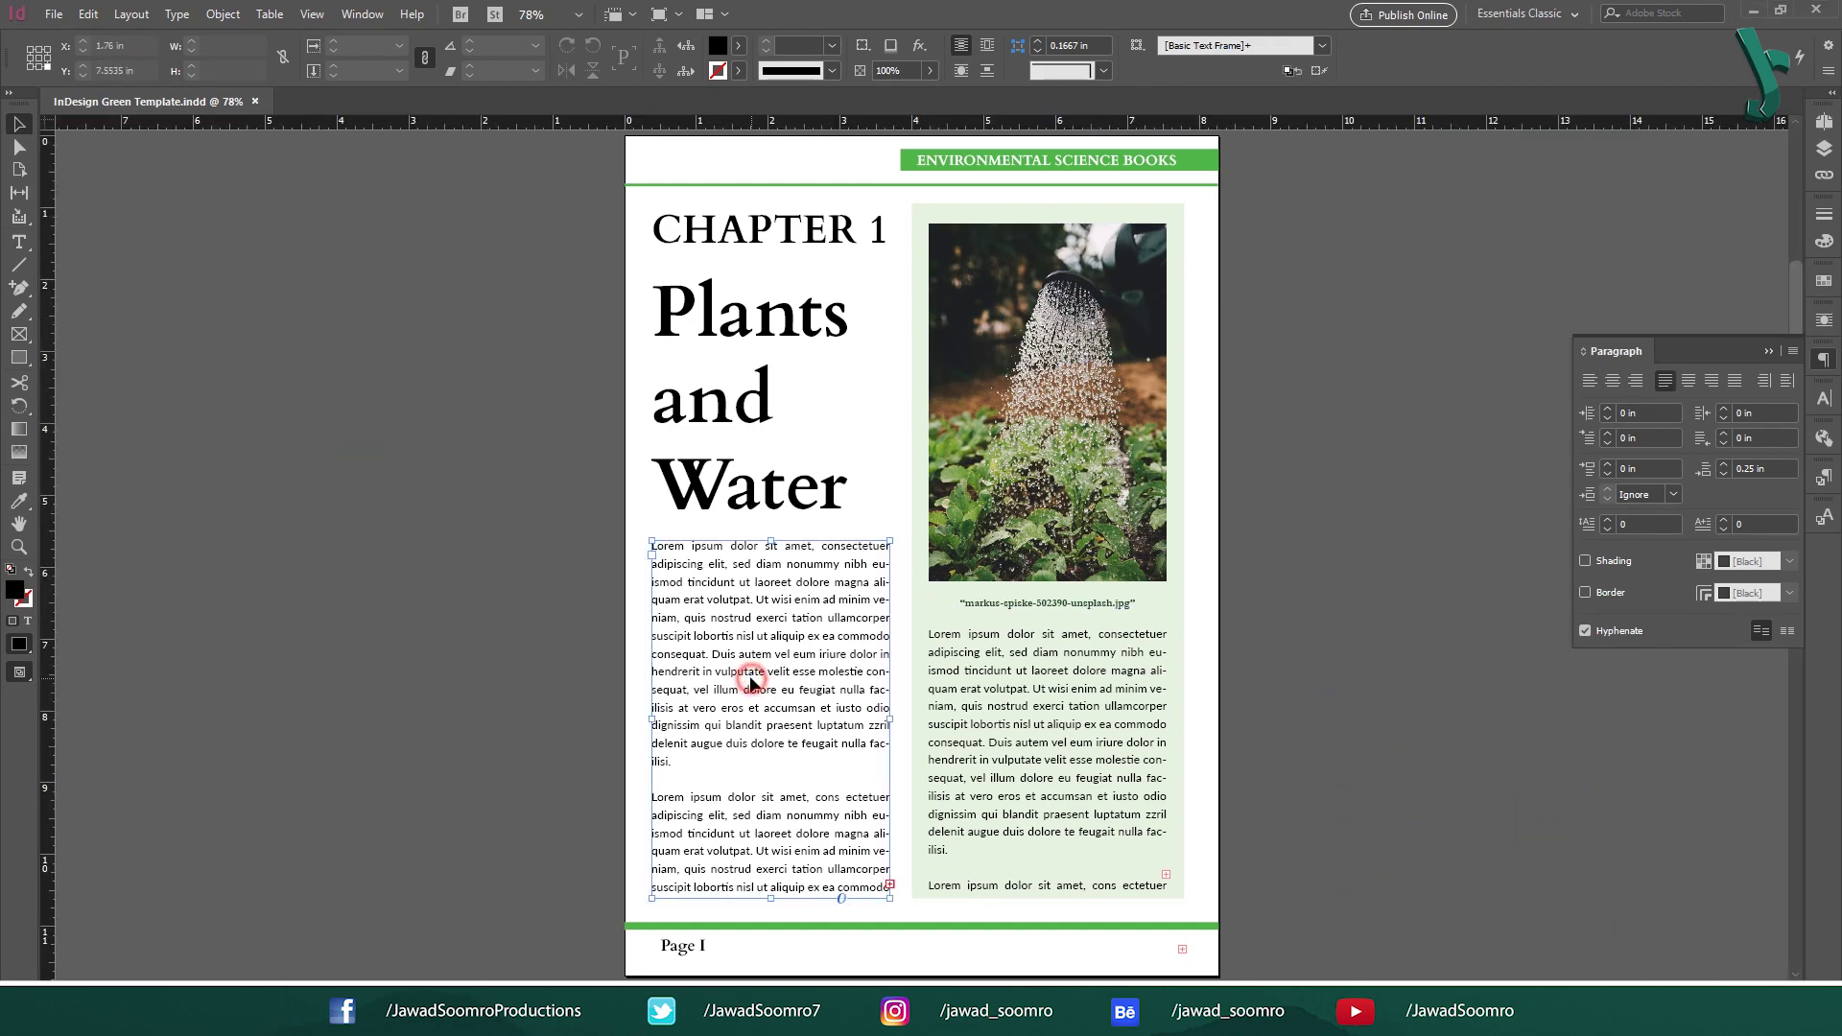
click(1626, 630)
click(1626, 631)
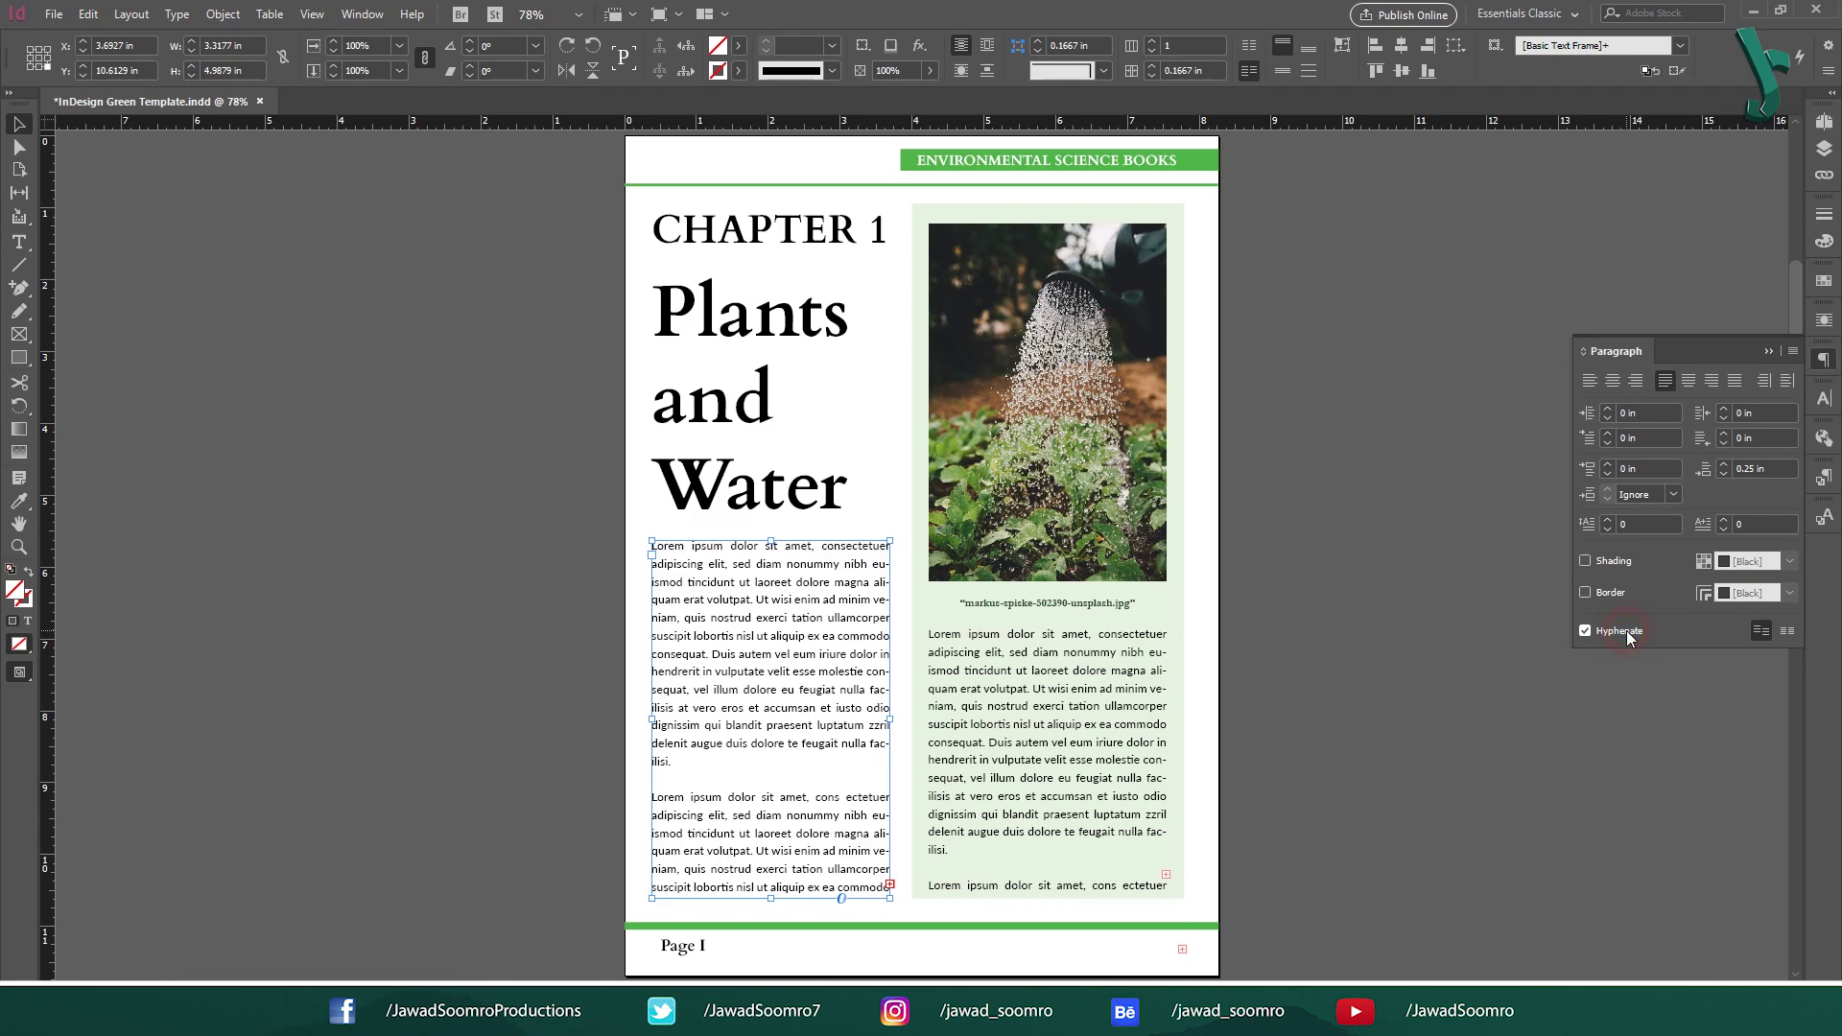
click(1626, 630)
click(1626, 630)
click(1626, 630)
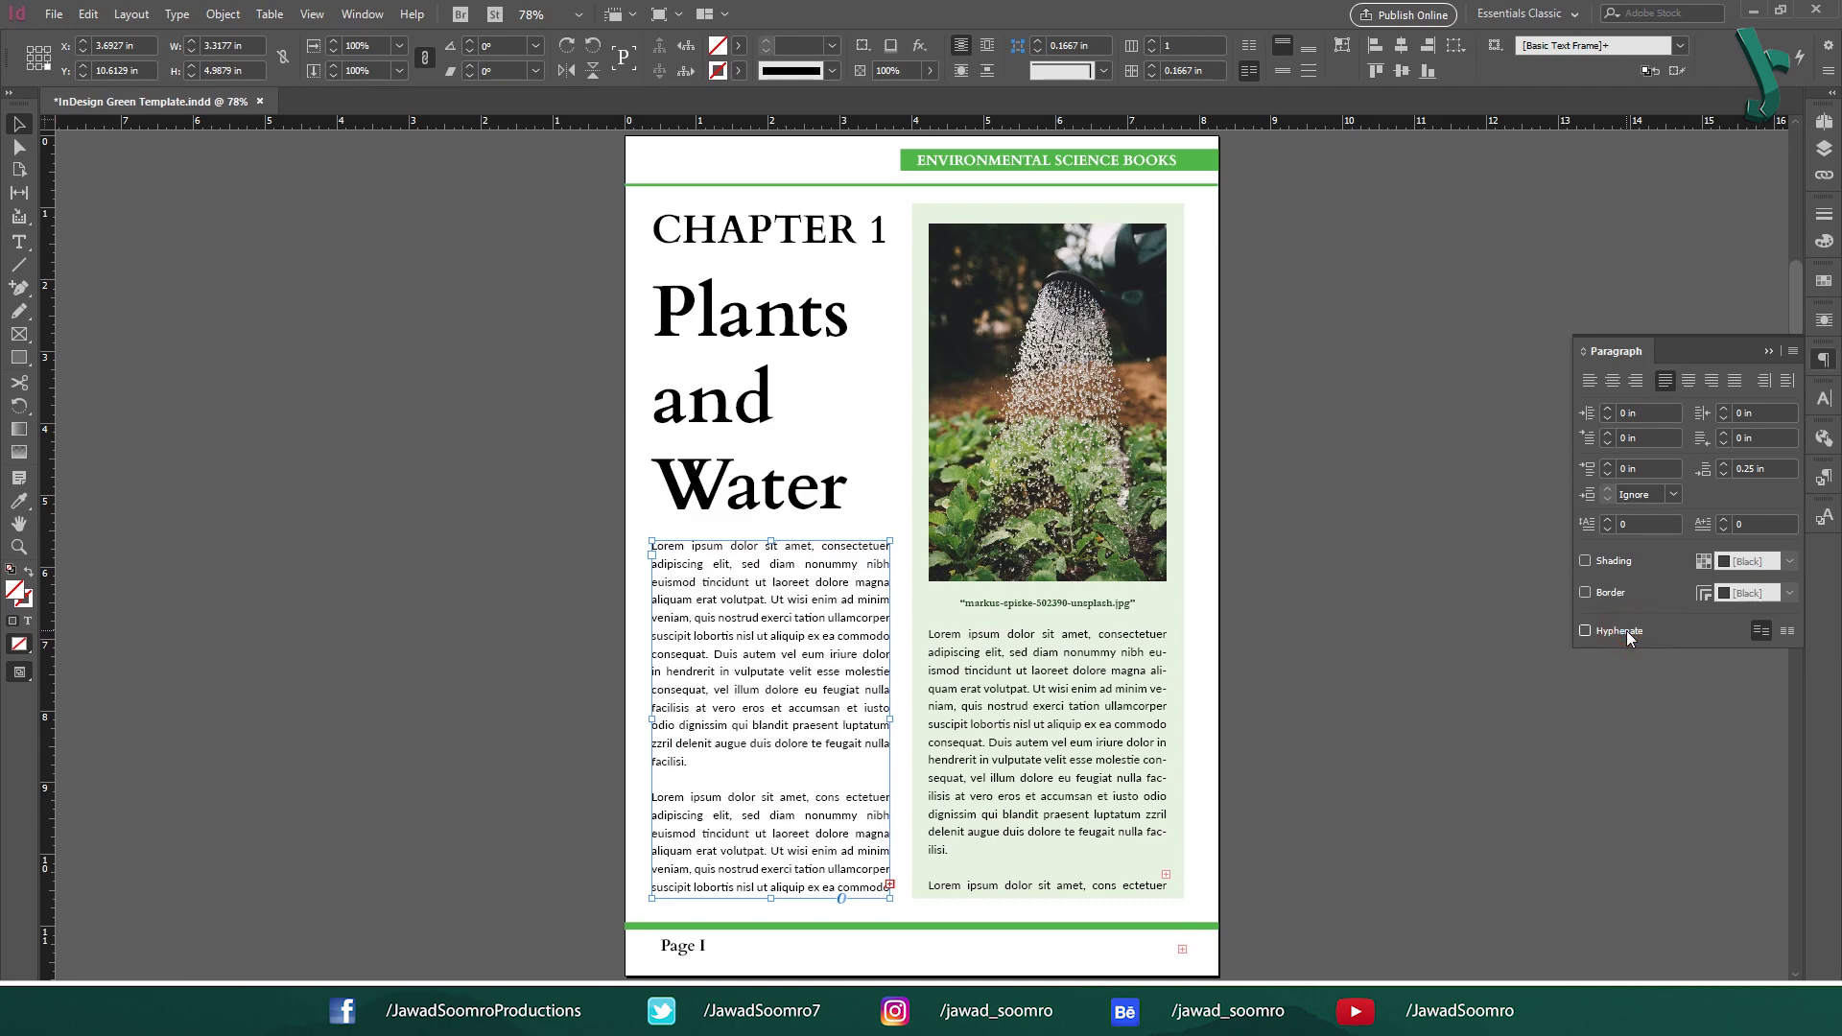
click(1626, 630)
click(1790, 351)
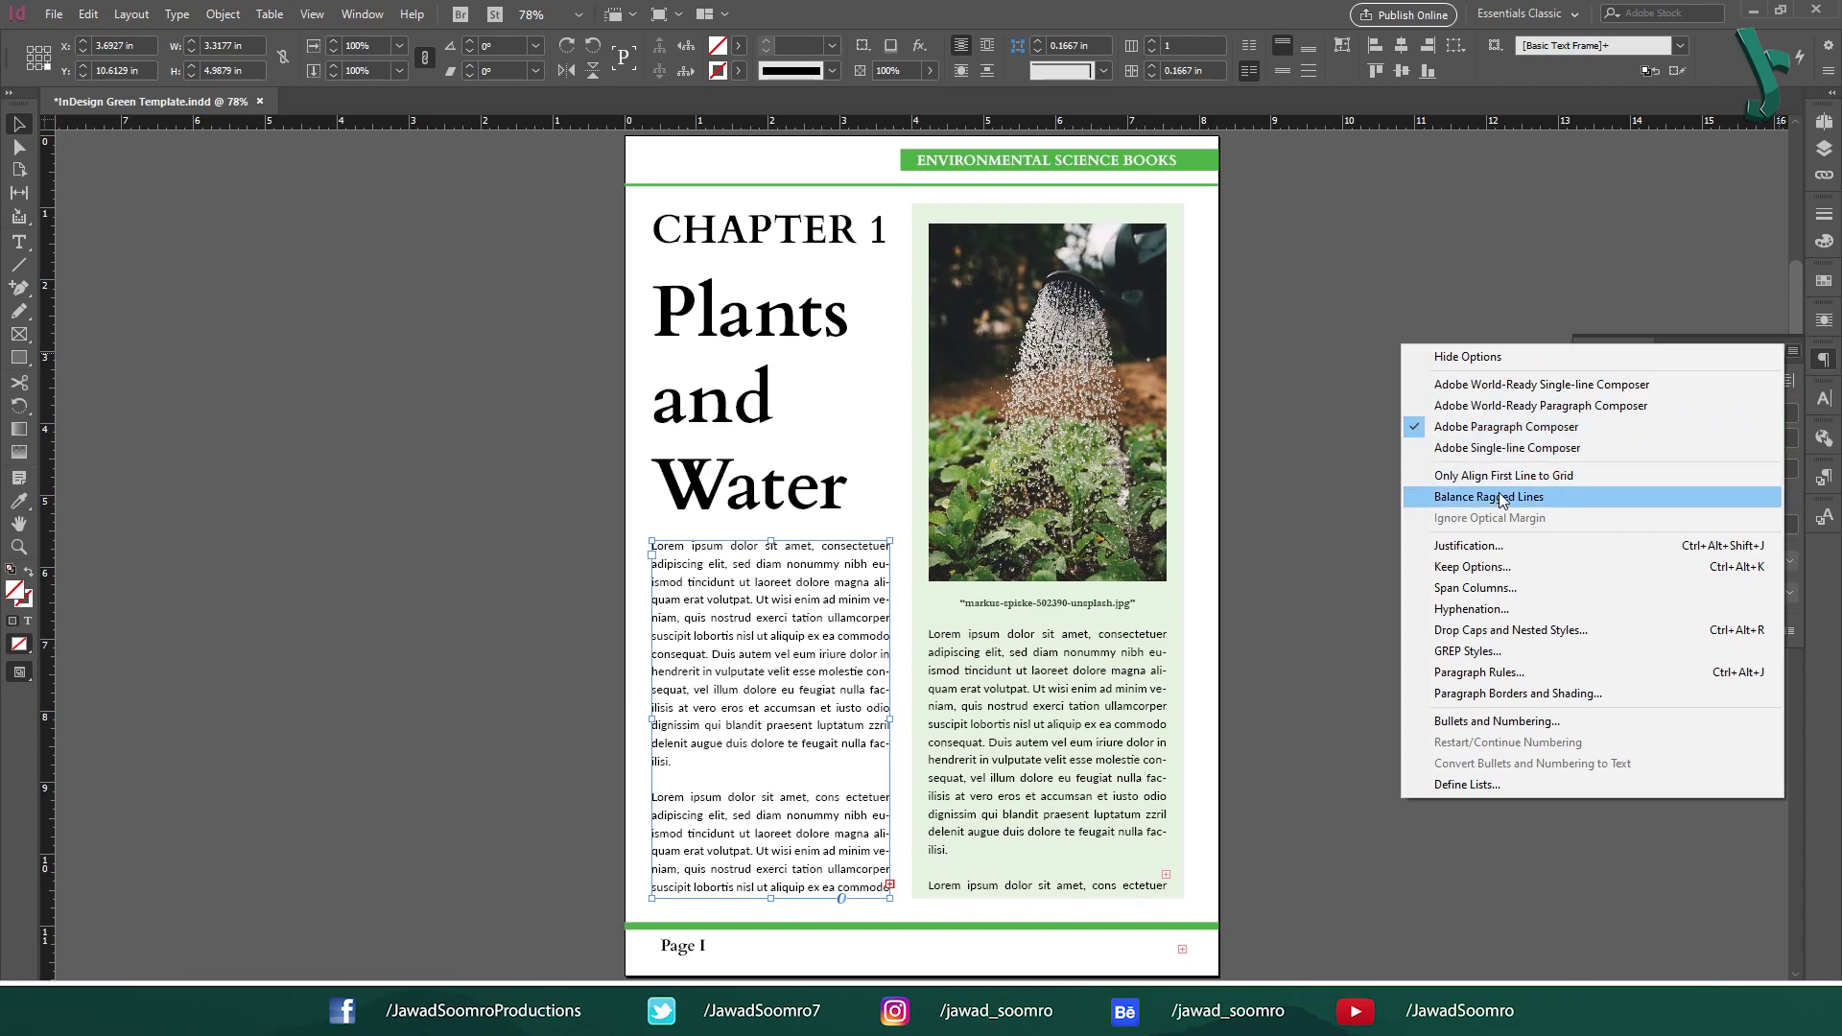
click(1502, 496)
click(1790, 351)
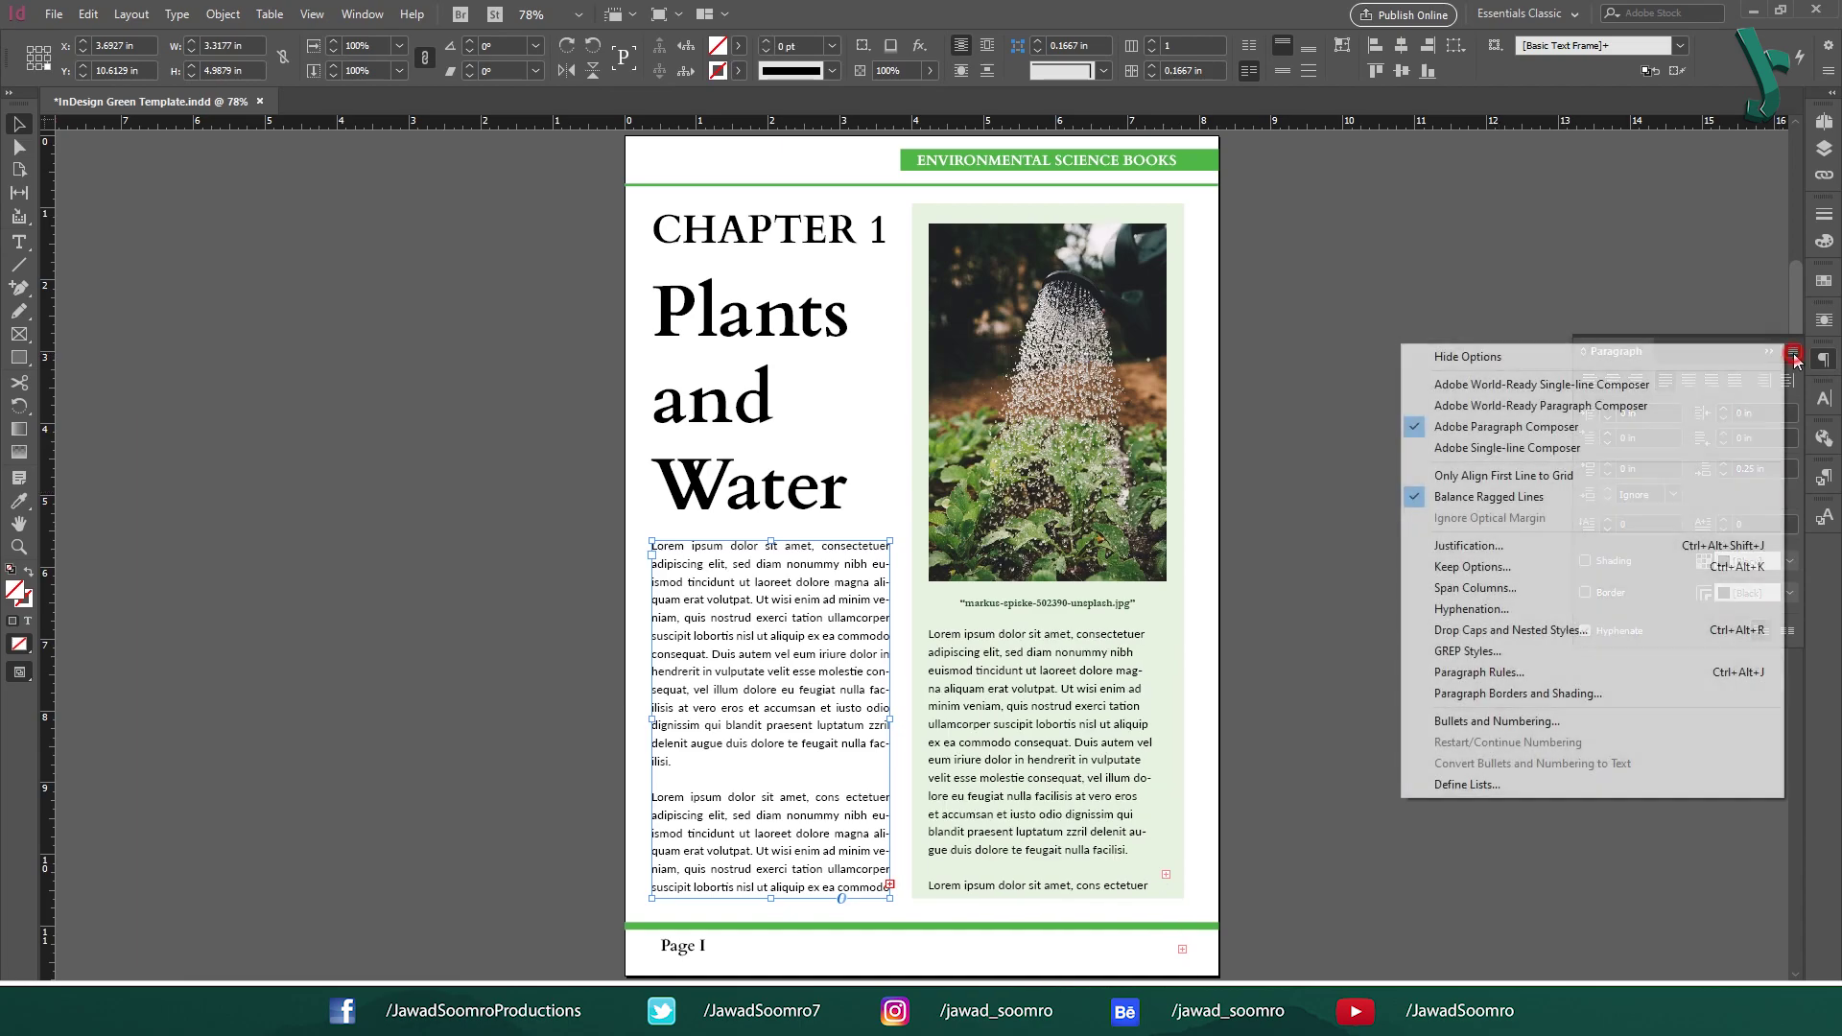
click(1489, 496)
click(1791, 351)
click(1493, 497)
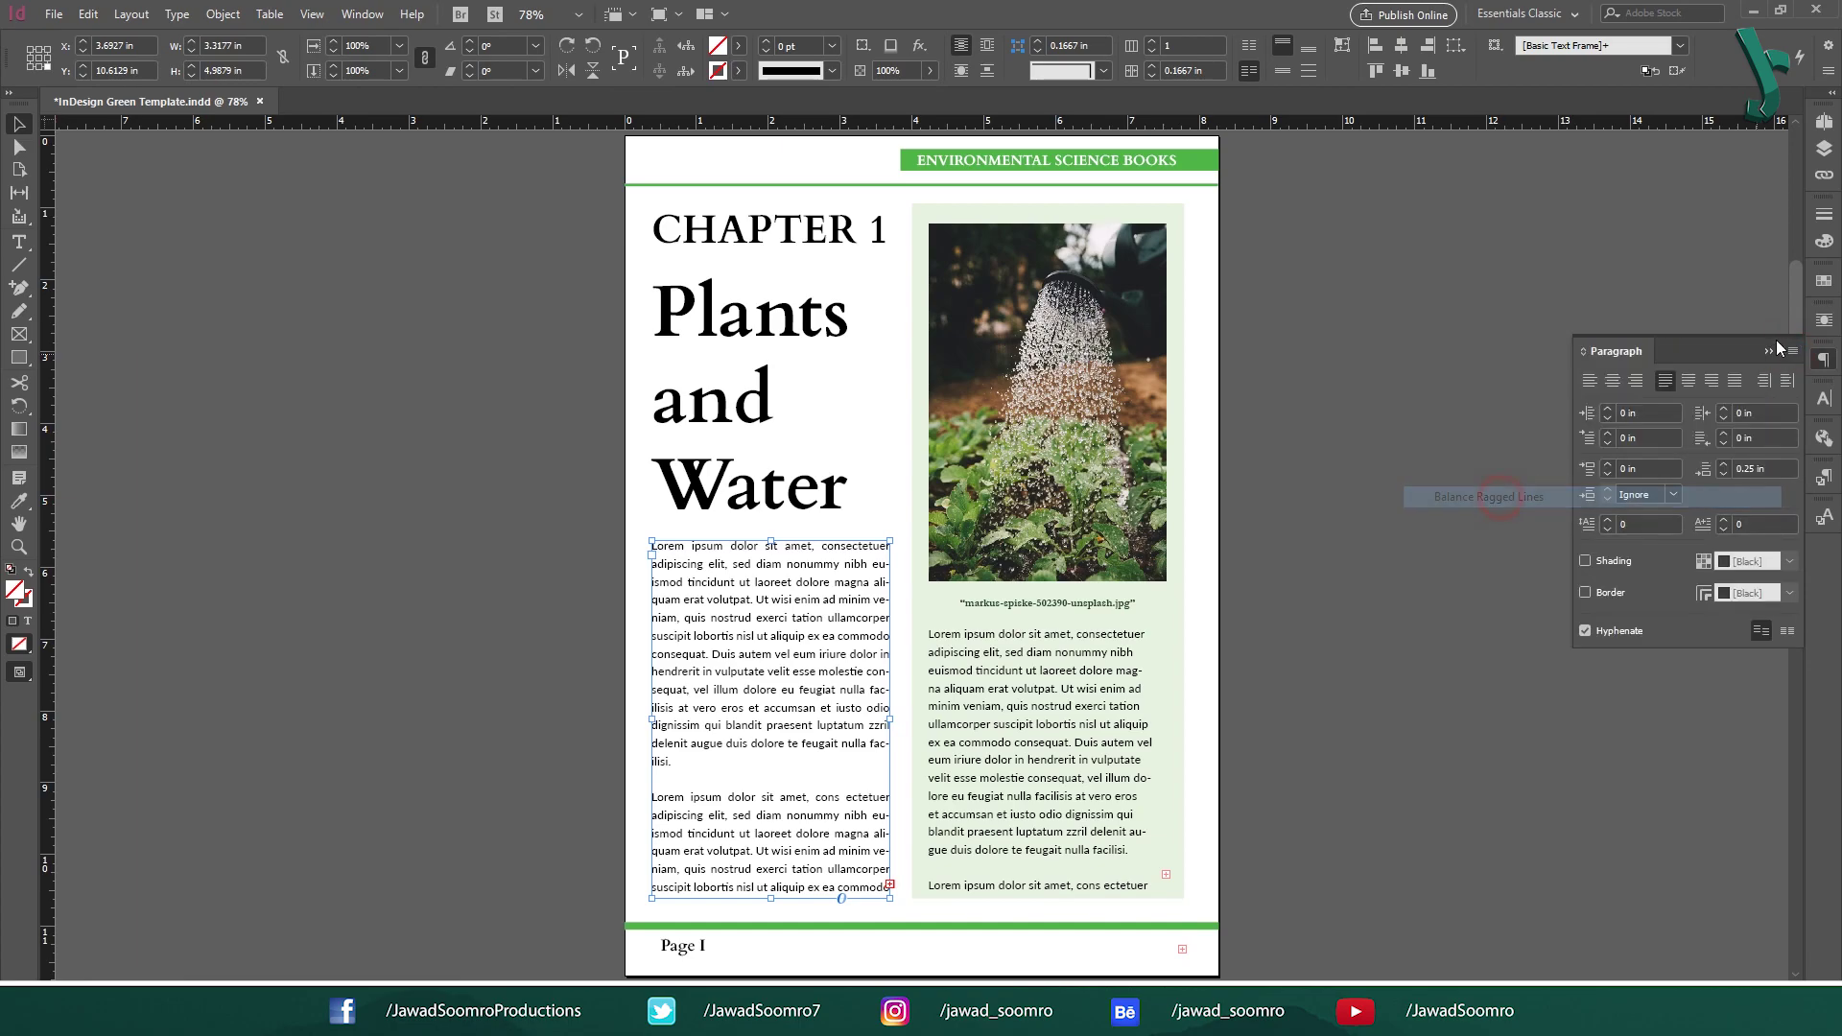
click(1790, 351)
click(1544, 496)
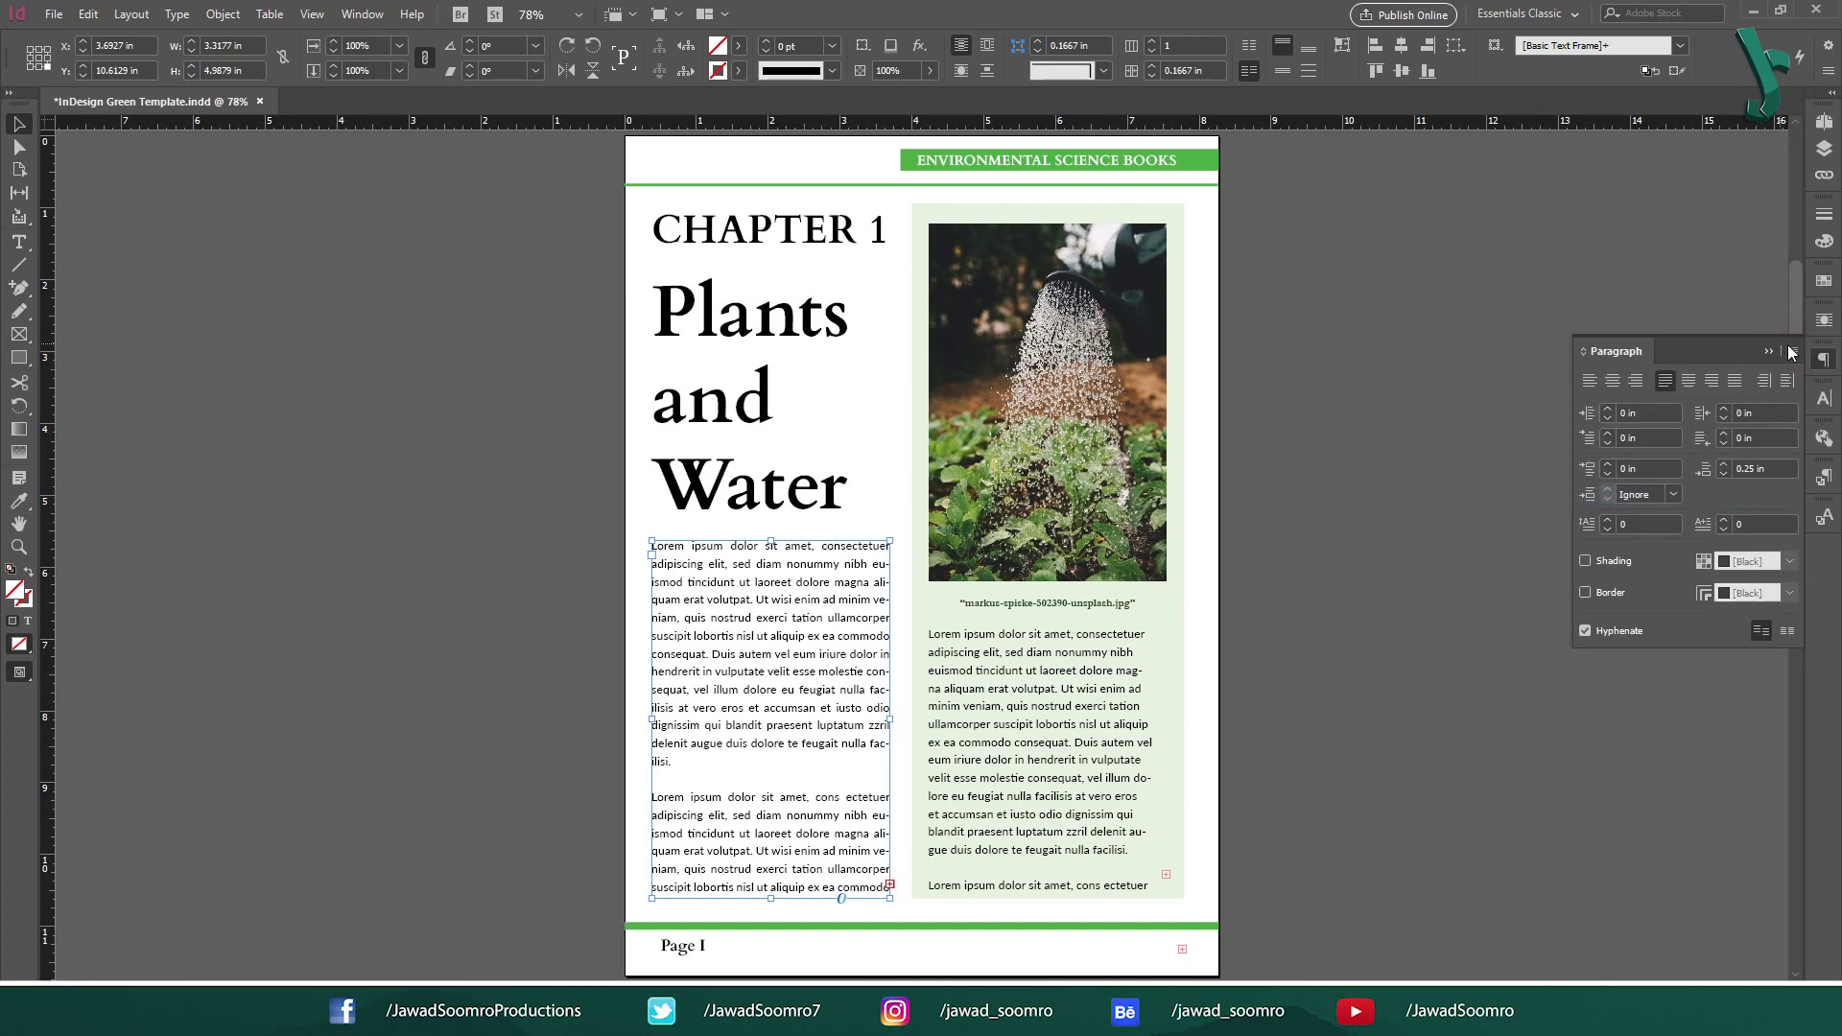
click(1790, 351)
click(1539, 498)
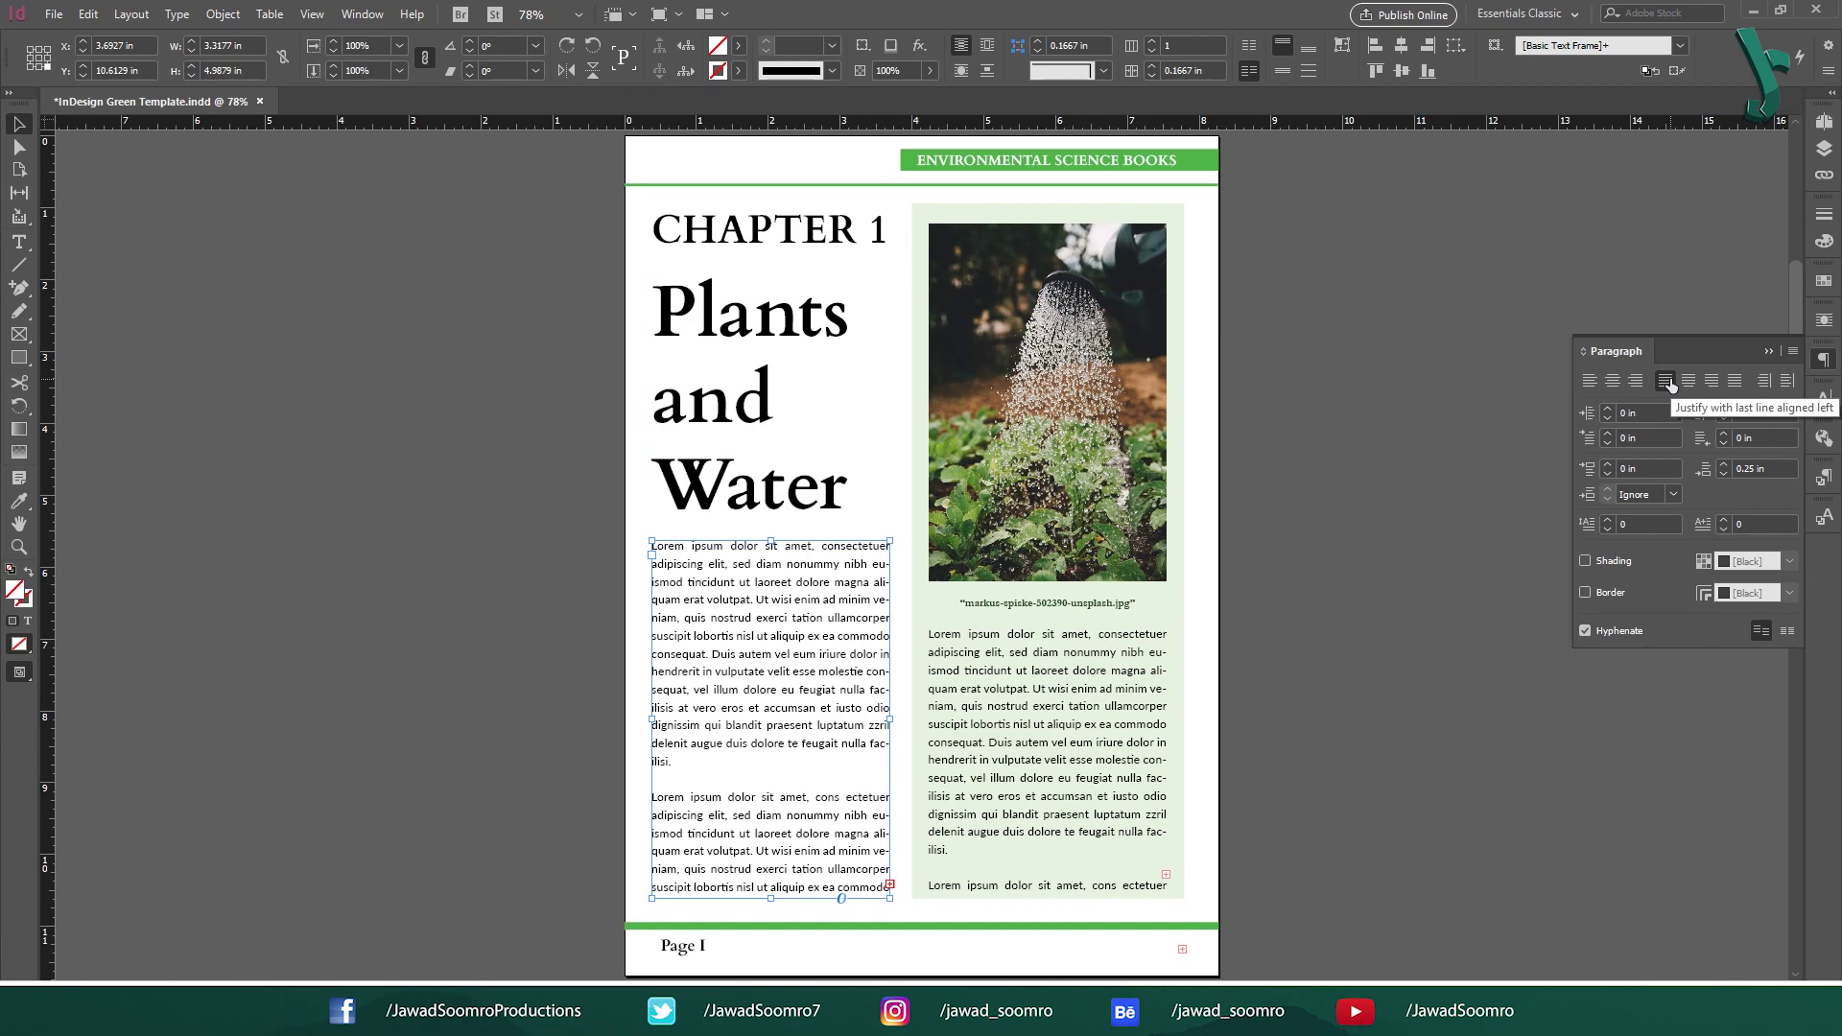
- Left-align the body text, balance its ragged lines, and turn off its hyphenation
click(1590, 383)
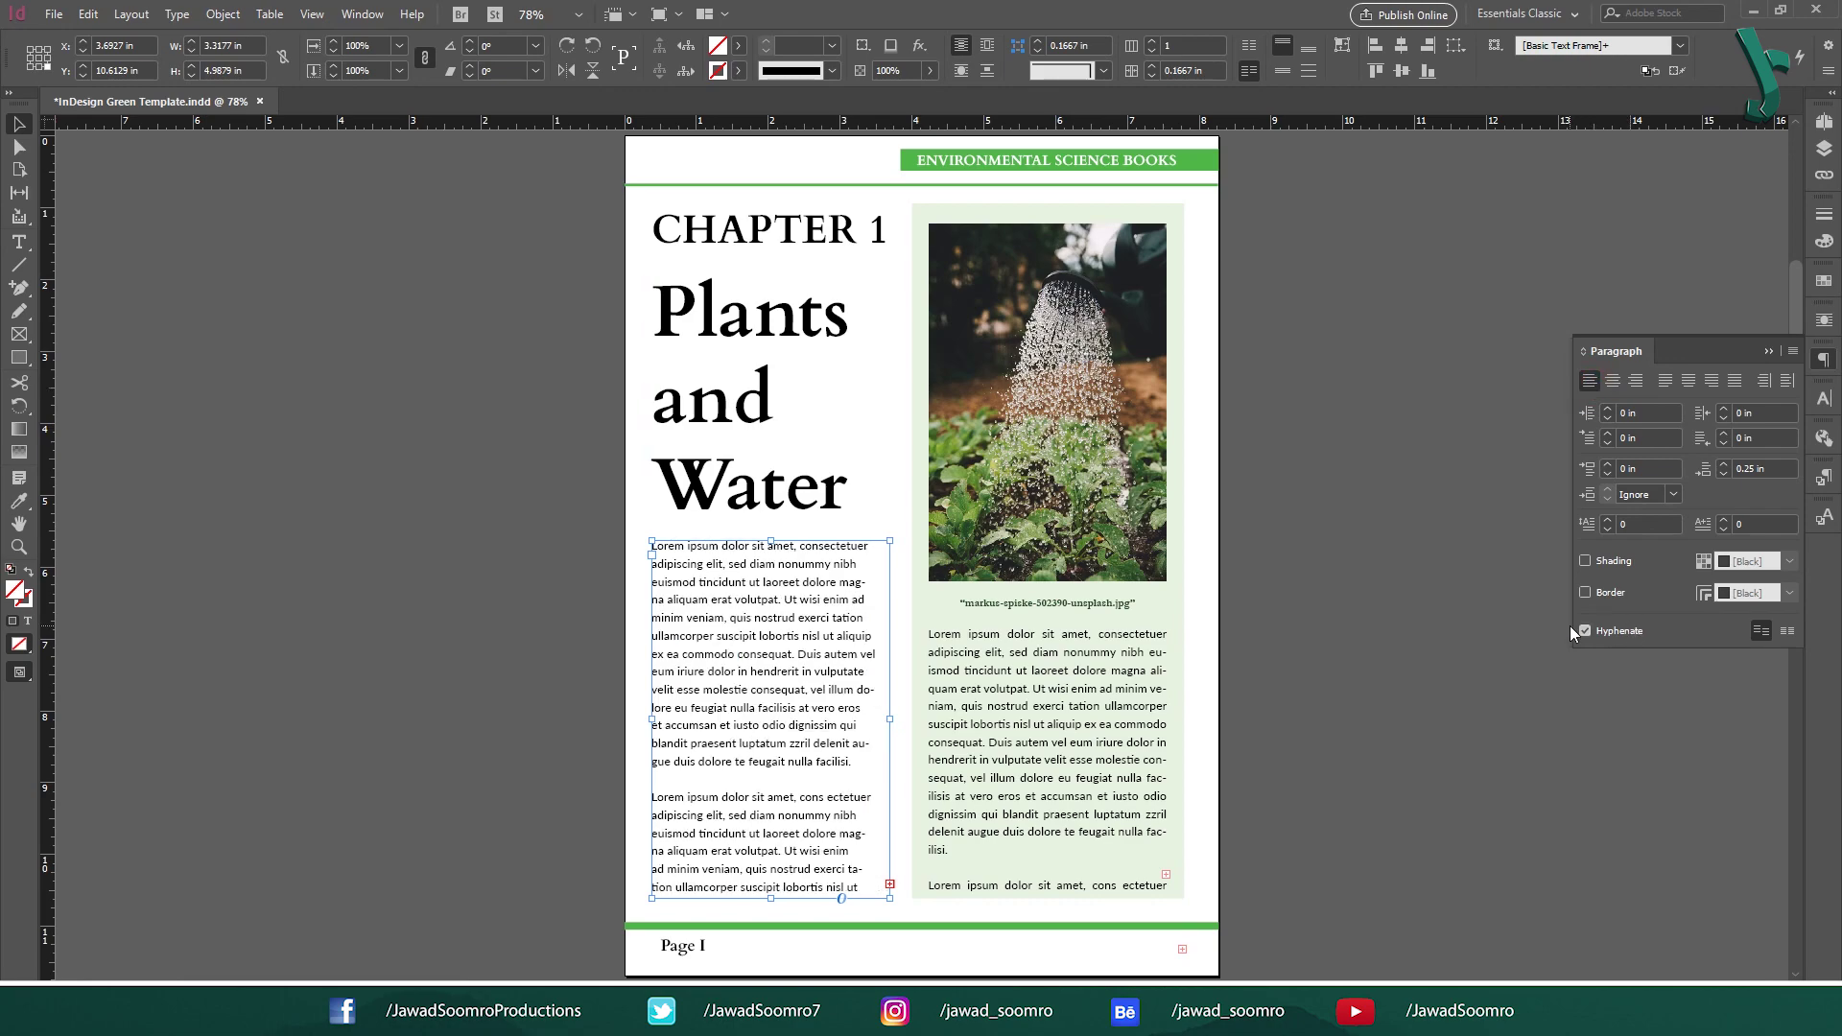
click(1793, 351)
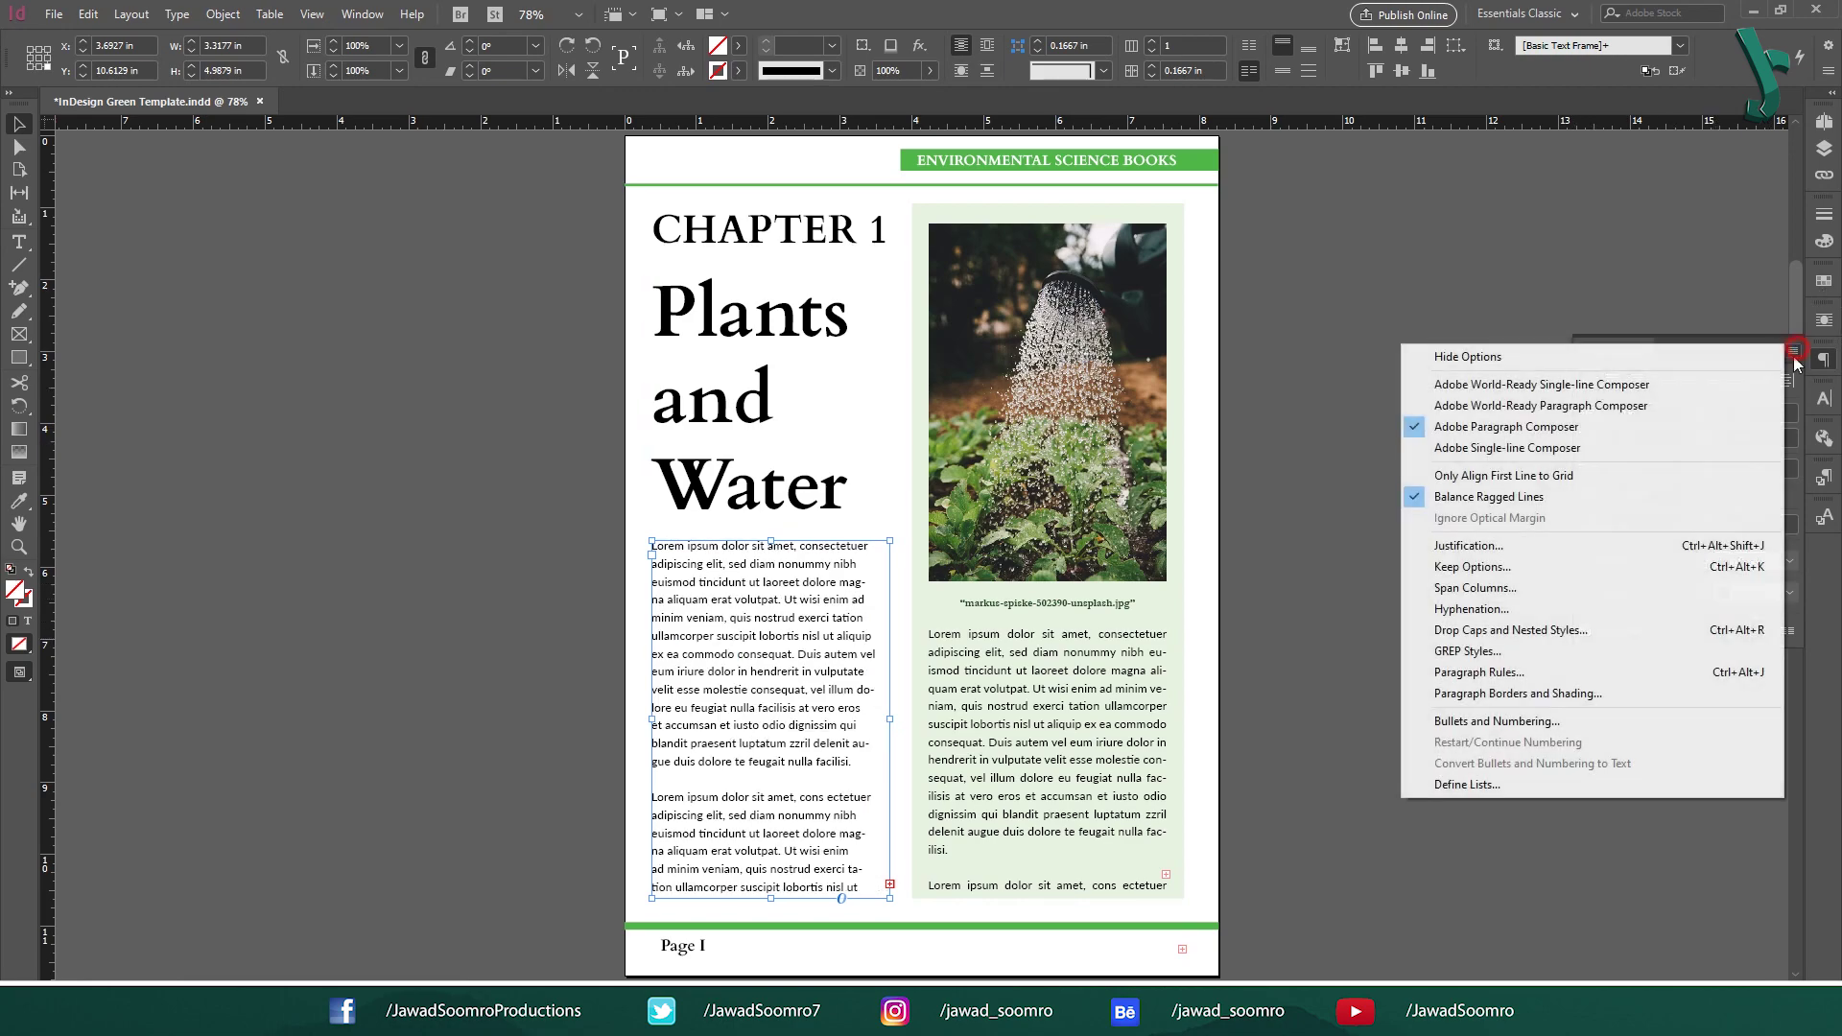
click(1521, 496)
click(1615, 631)
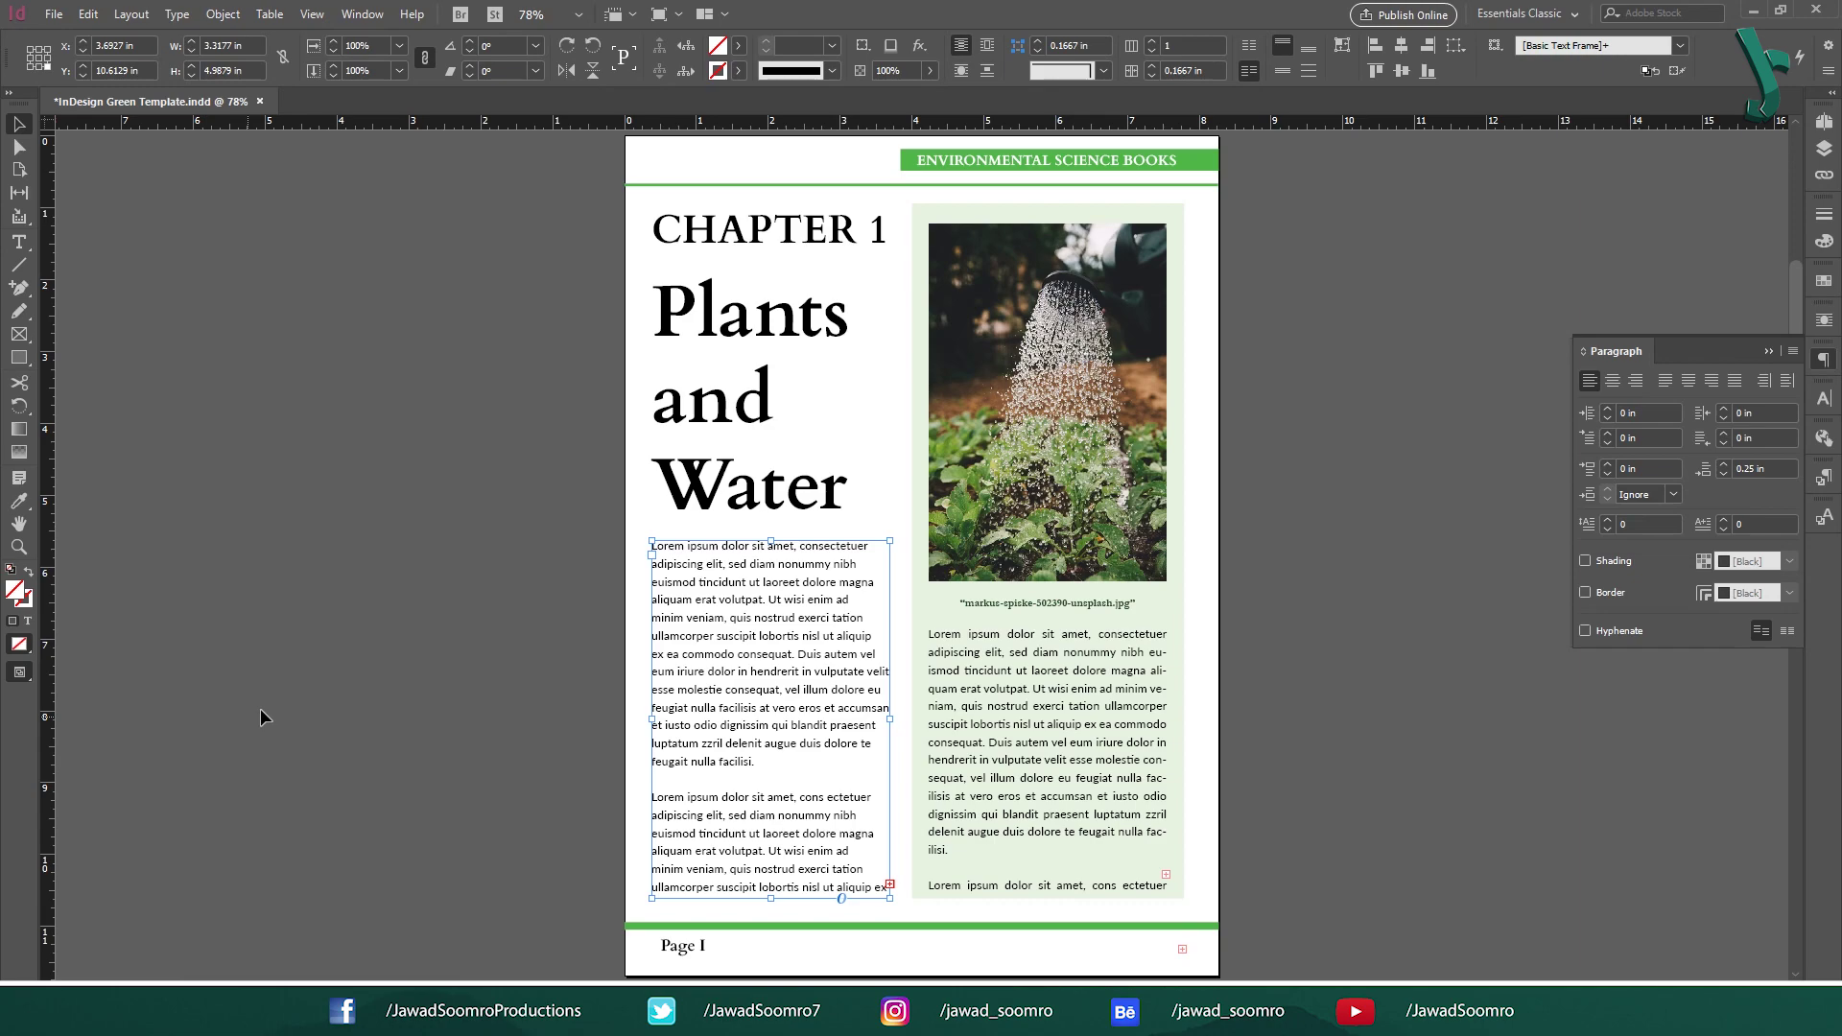
click(1768, 350)
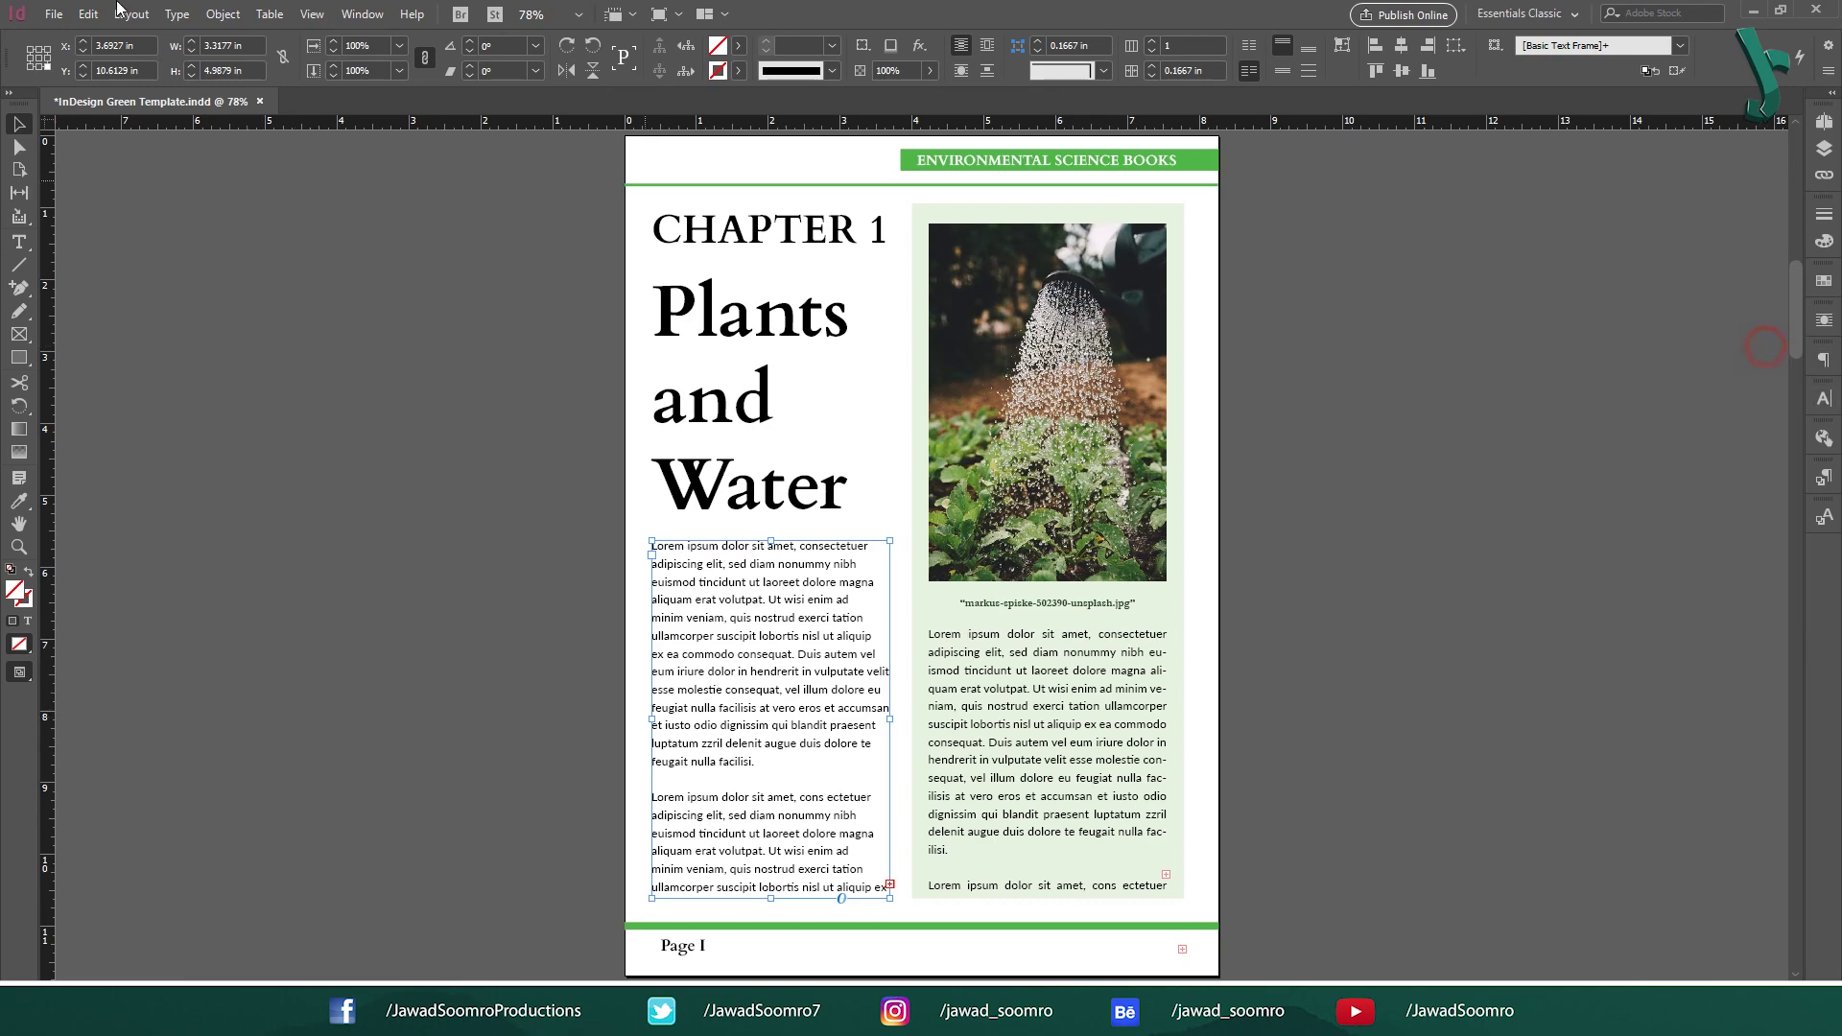
- Open the BODY TEXT paragraph style options and change its alignment to Left
click(362, 13)
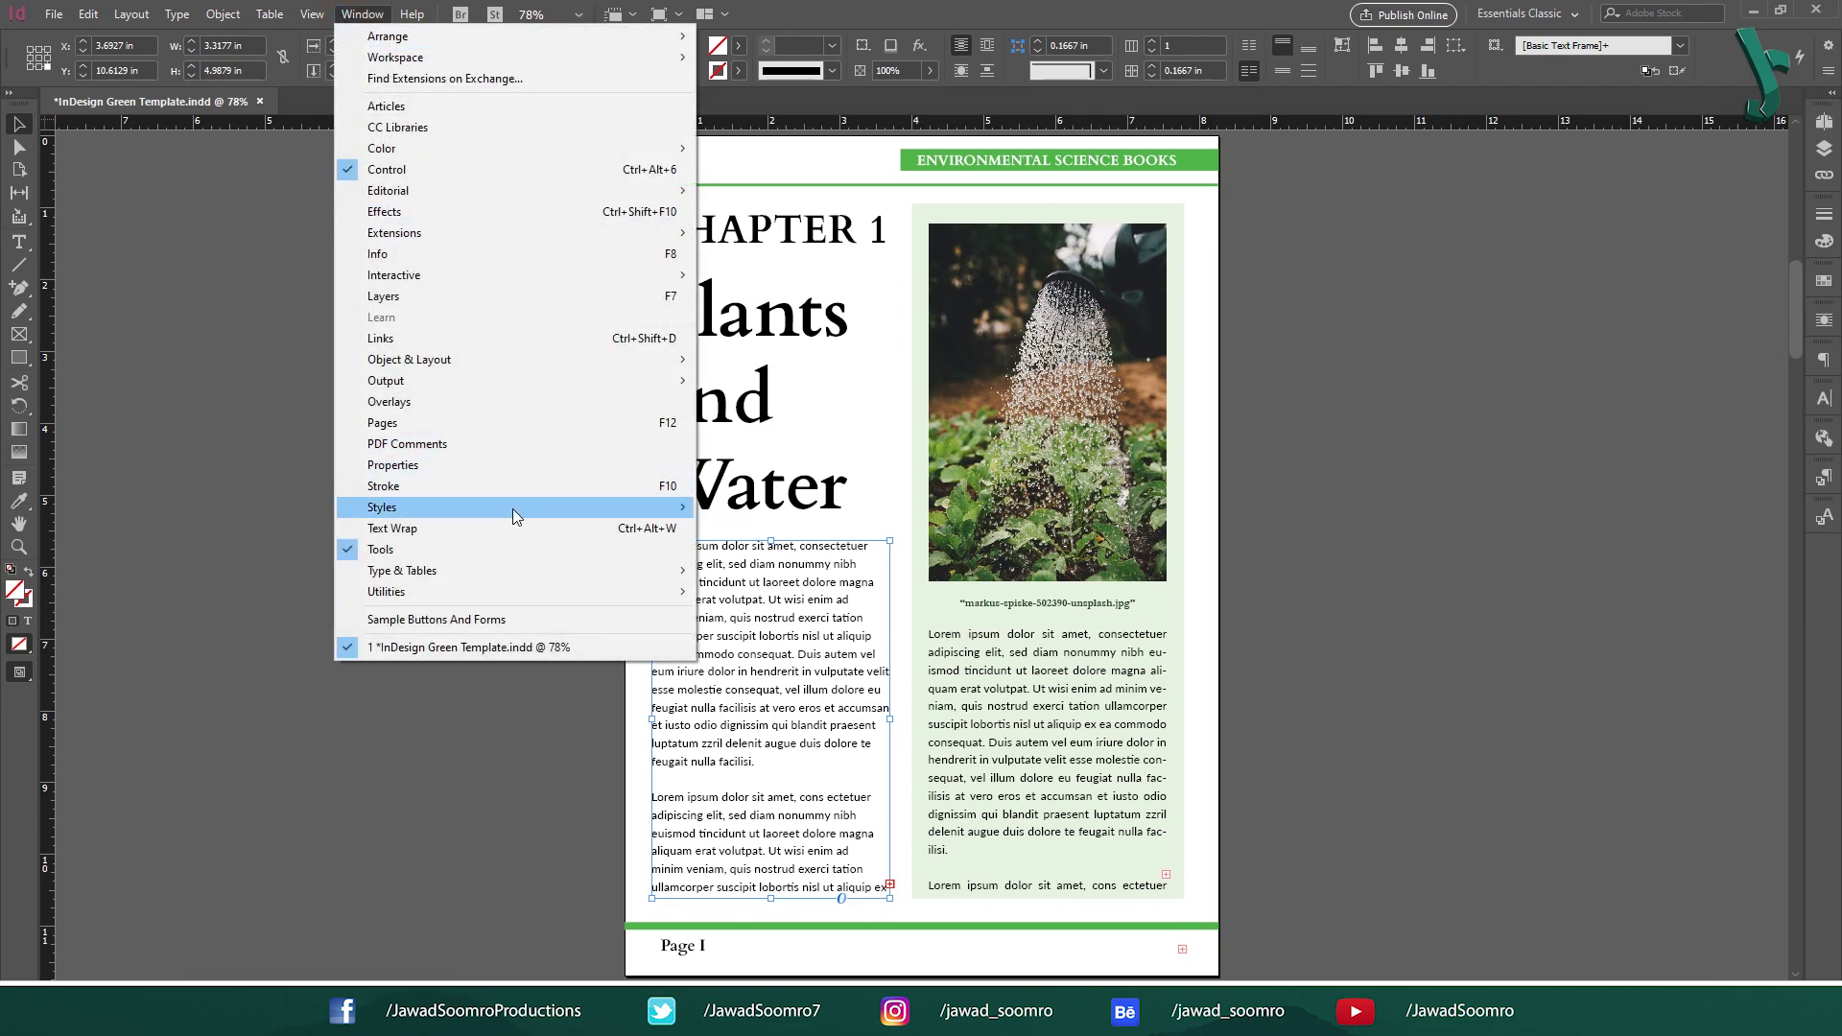
mouse_move(514, 509)
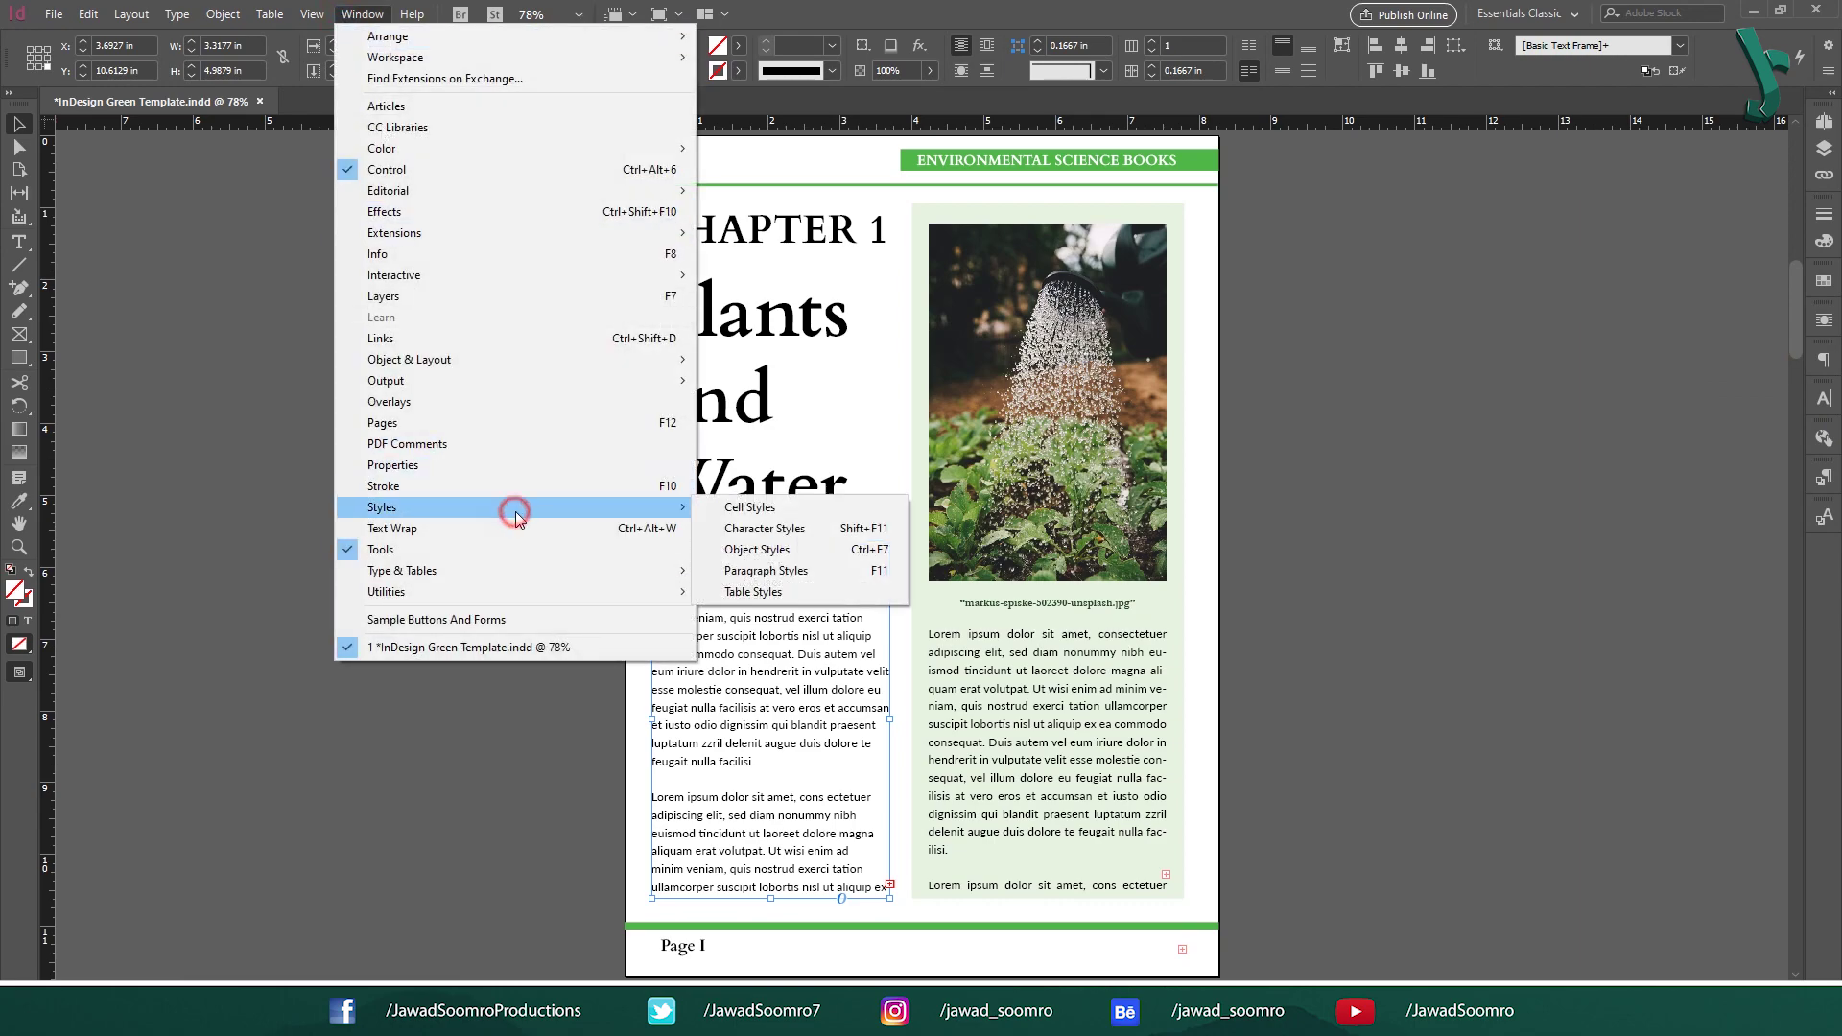
click(872, 576)
double_click(1648, 601)
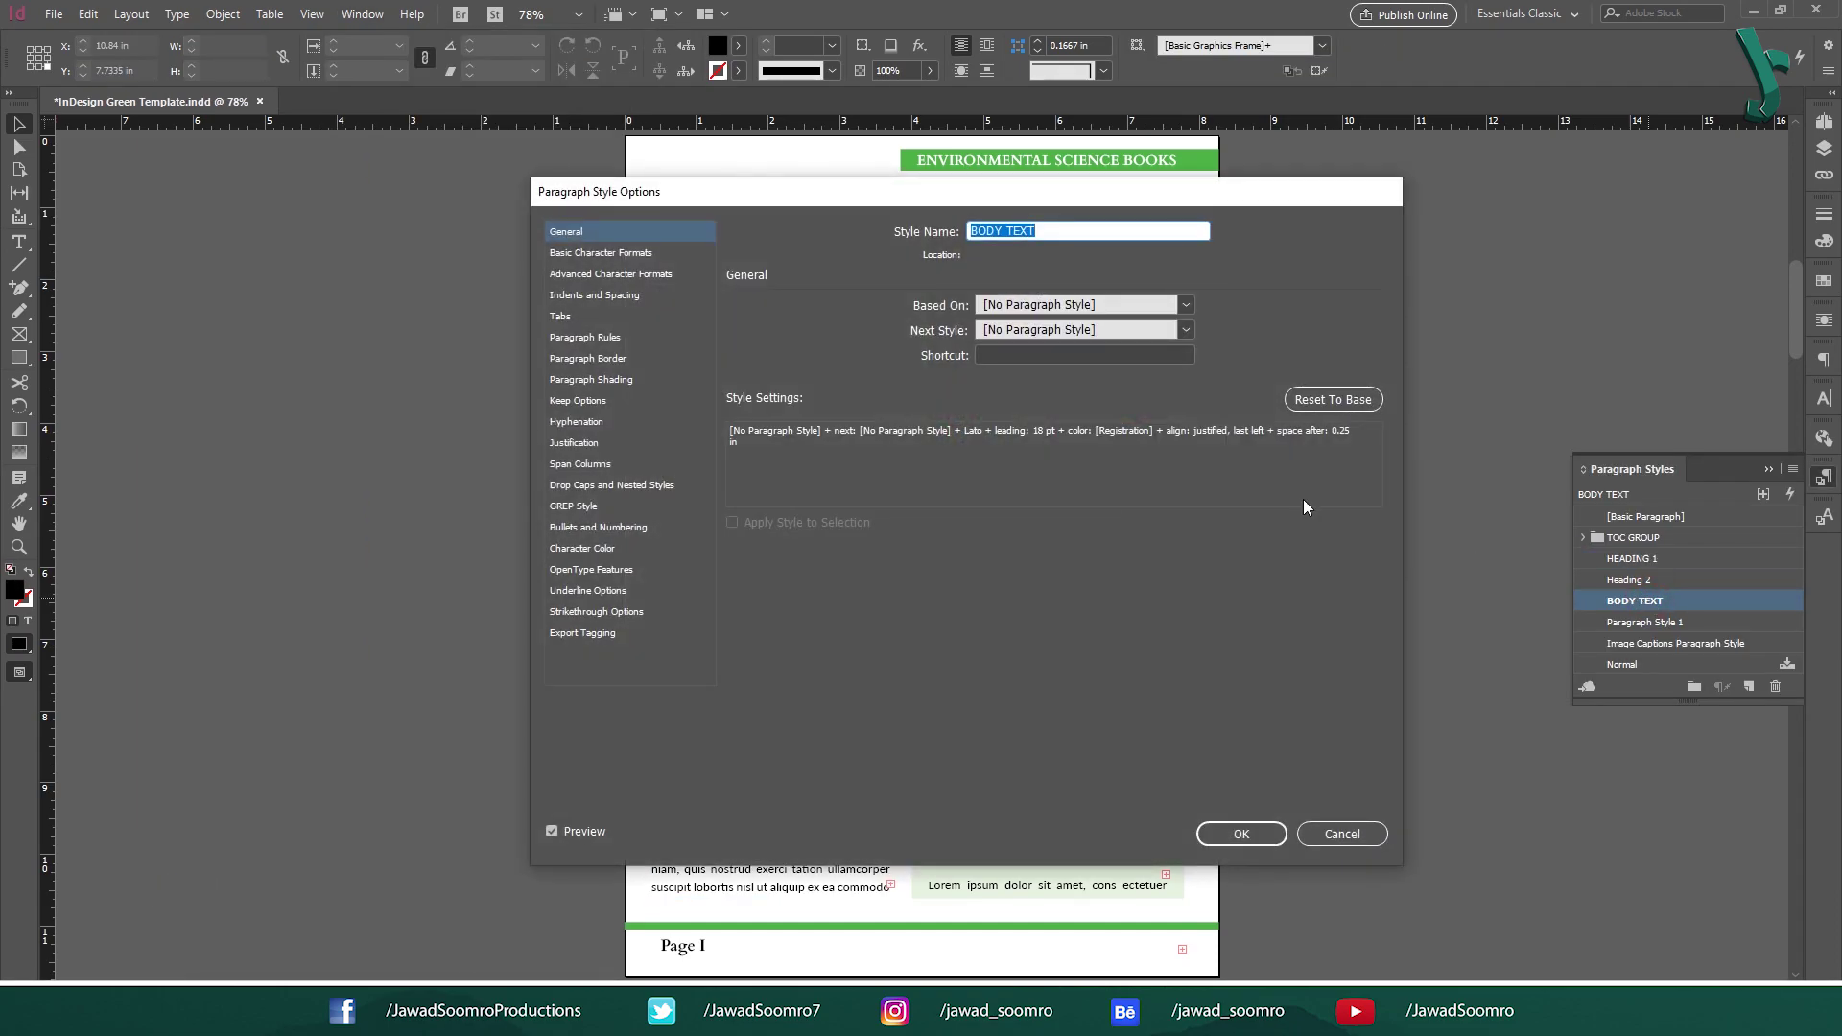
click(574, 296)
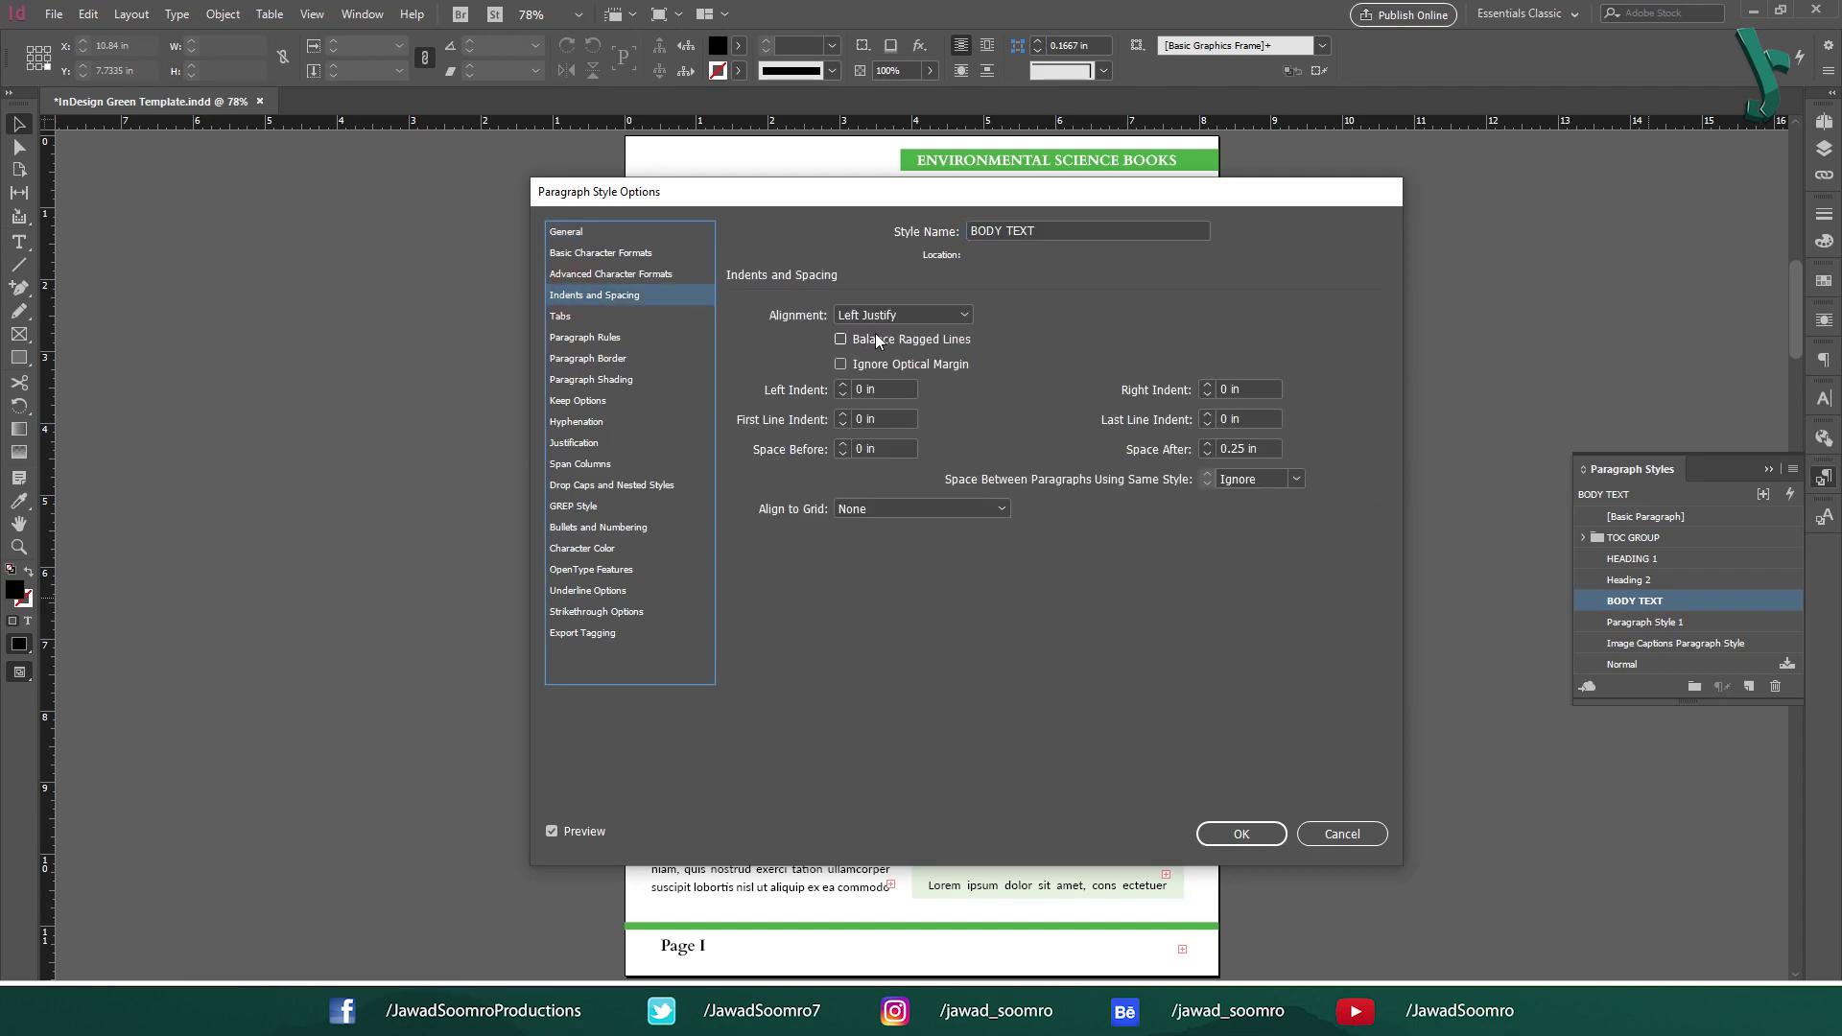
click(905, 320)
click(905, 331)
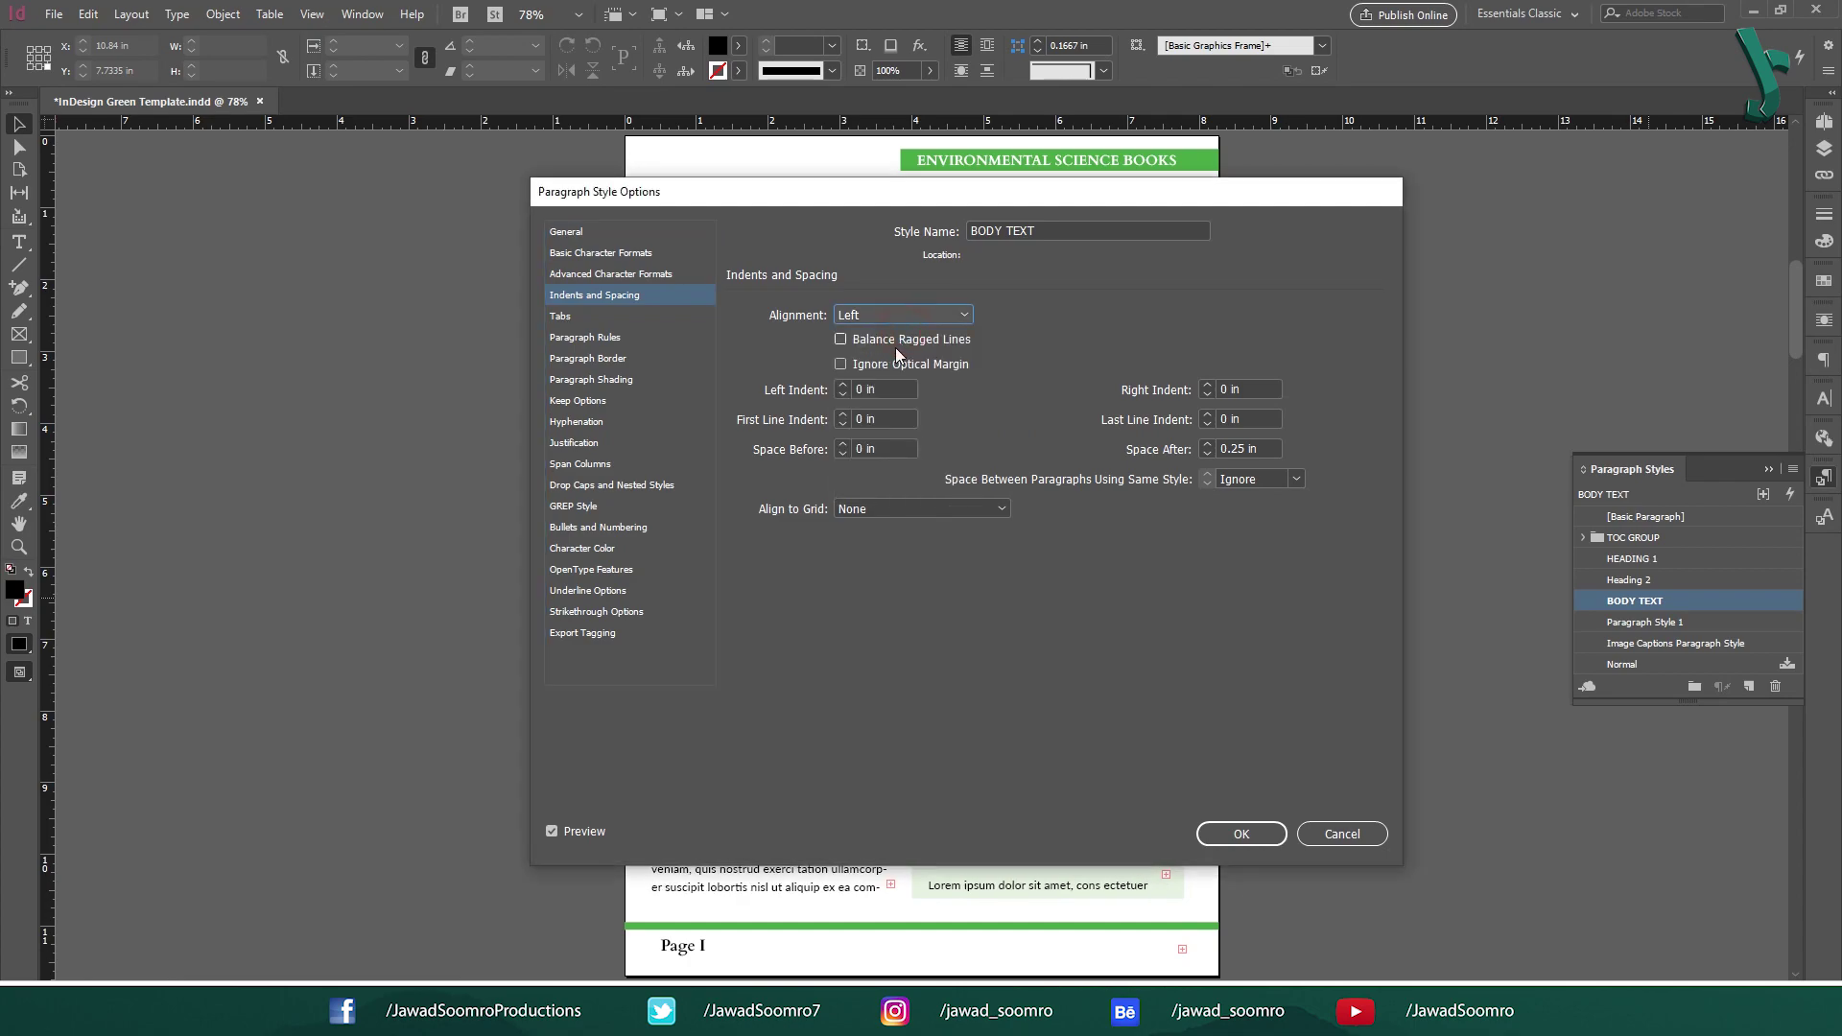
- Preview the BODY TEXT style with Balance Ragged Lines on and off to compare
click(893, 345)
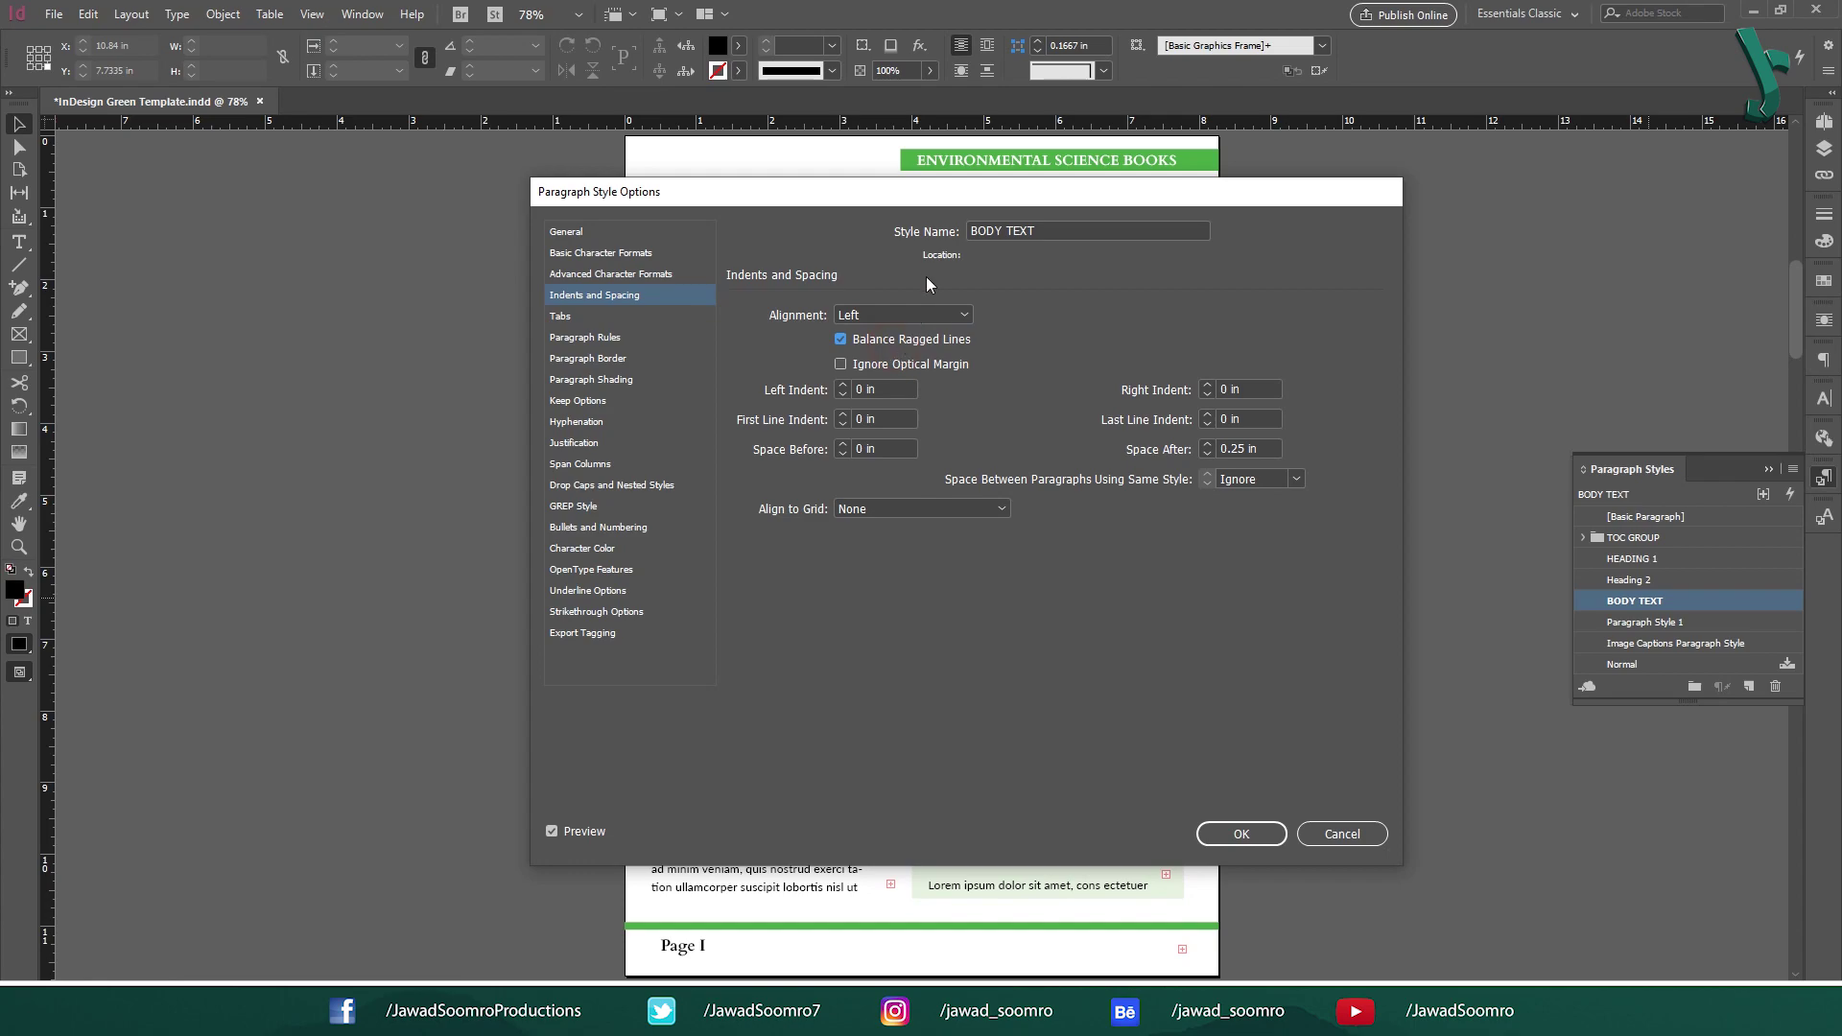
drag(834, 197, 1493, 211)
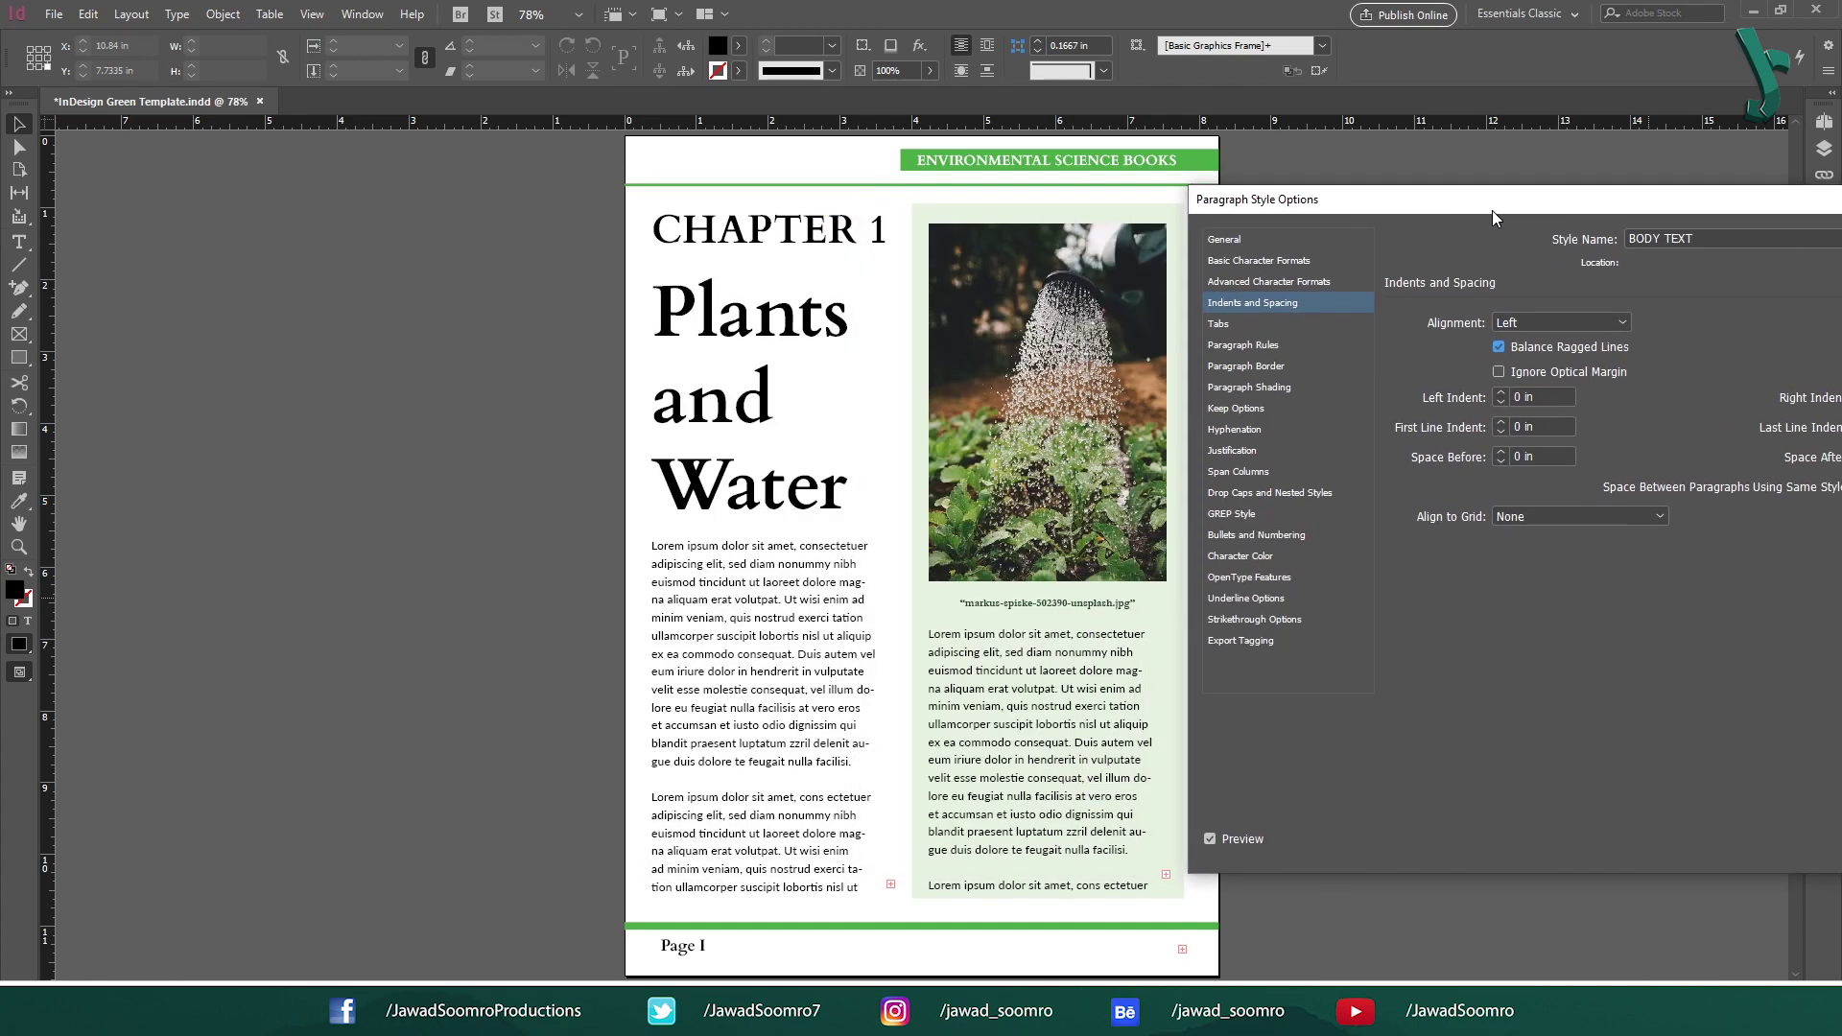
click(1528, 349)
click(1528, 349)
click(1528, 349)
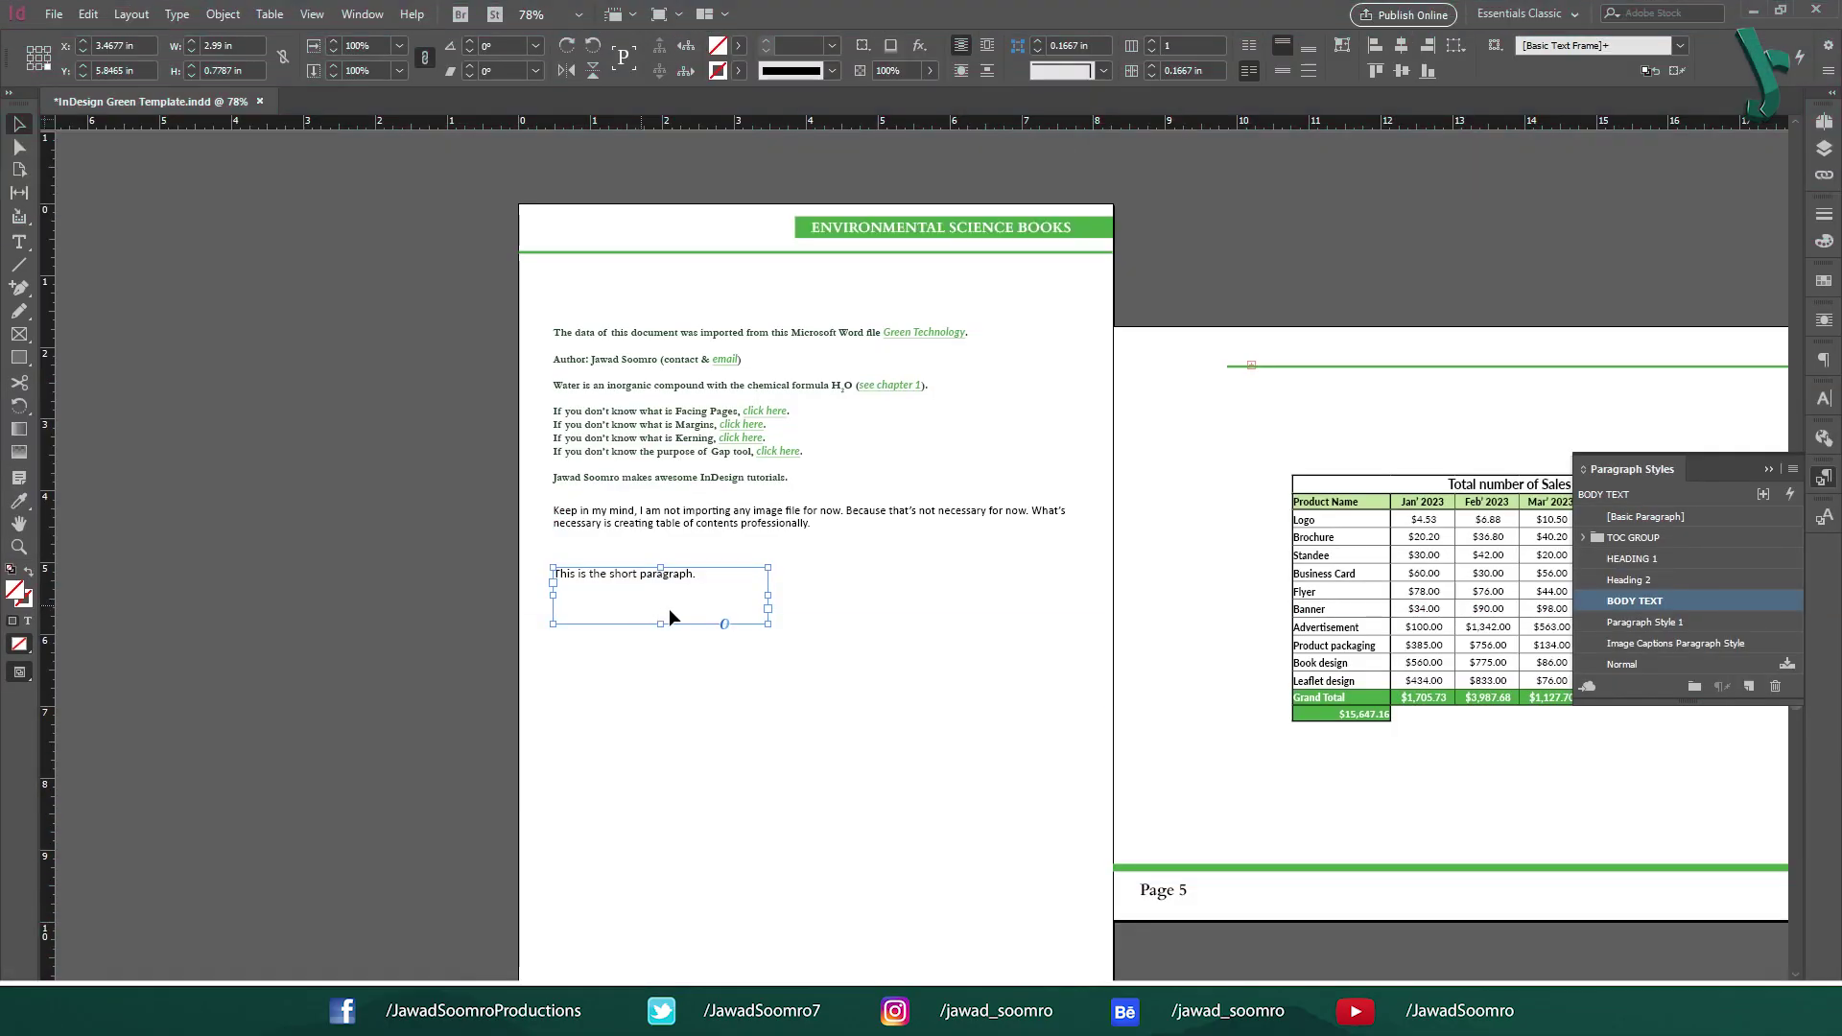
- Set the short paragraph's leading to 48 pt and tracking to 200
key(ctrl+t)
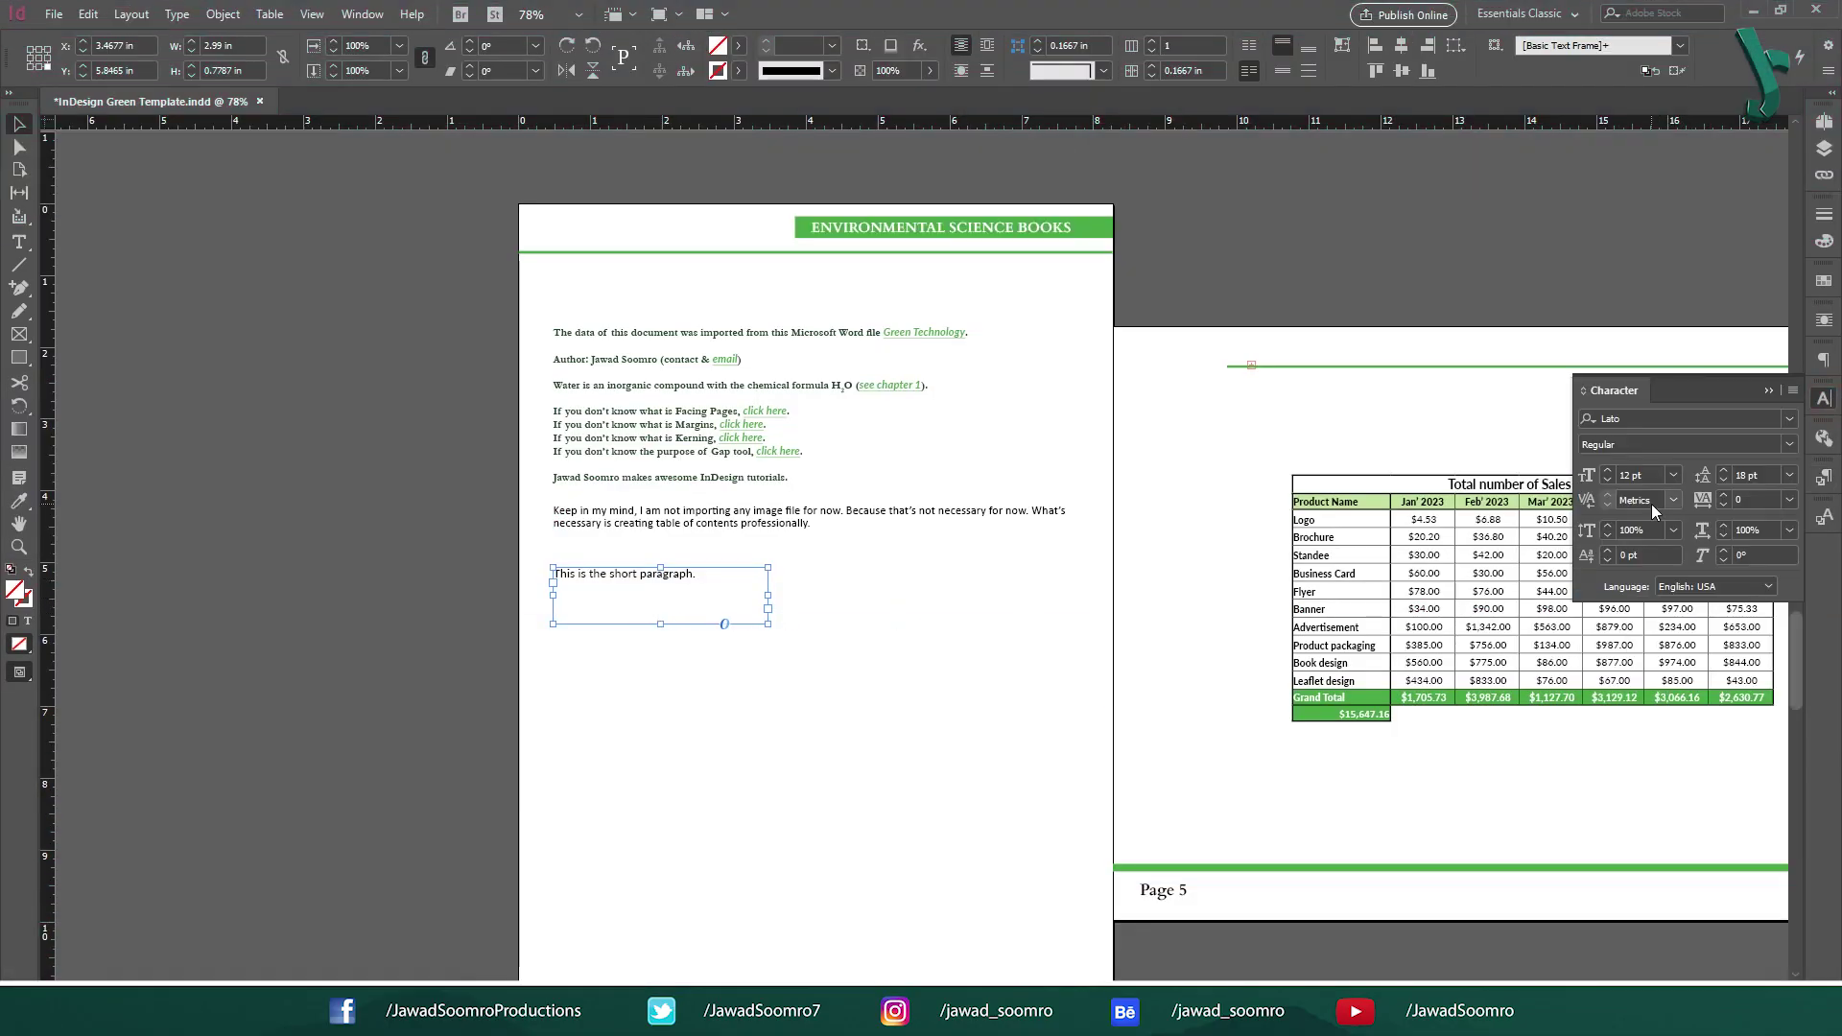
click(1788, 499)
click(1755, 796)
click(1788, 475)
click(1756, 774)
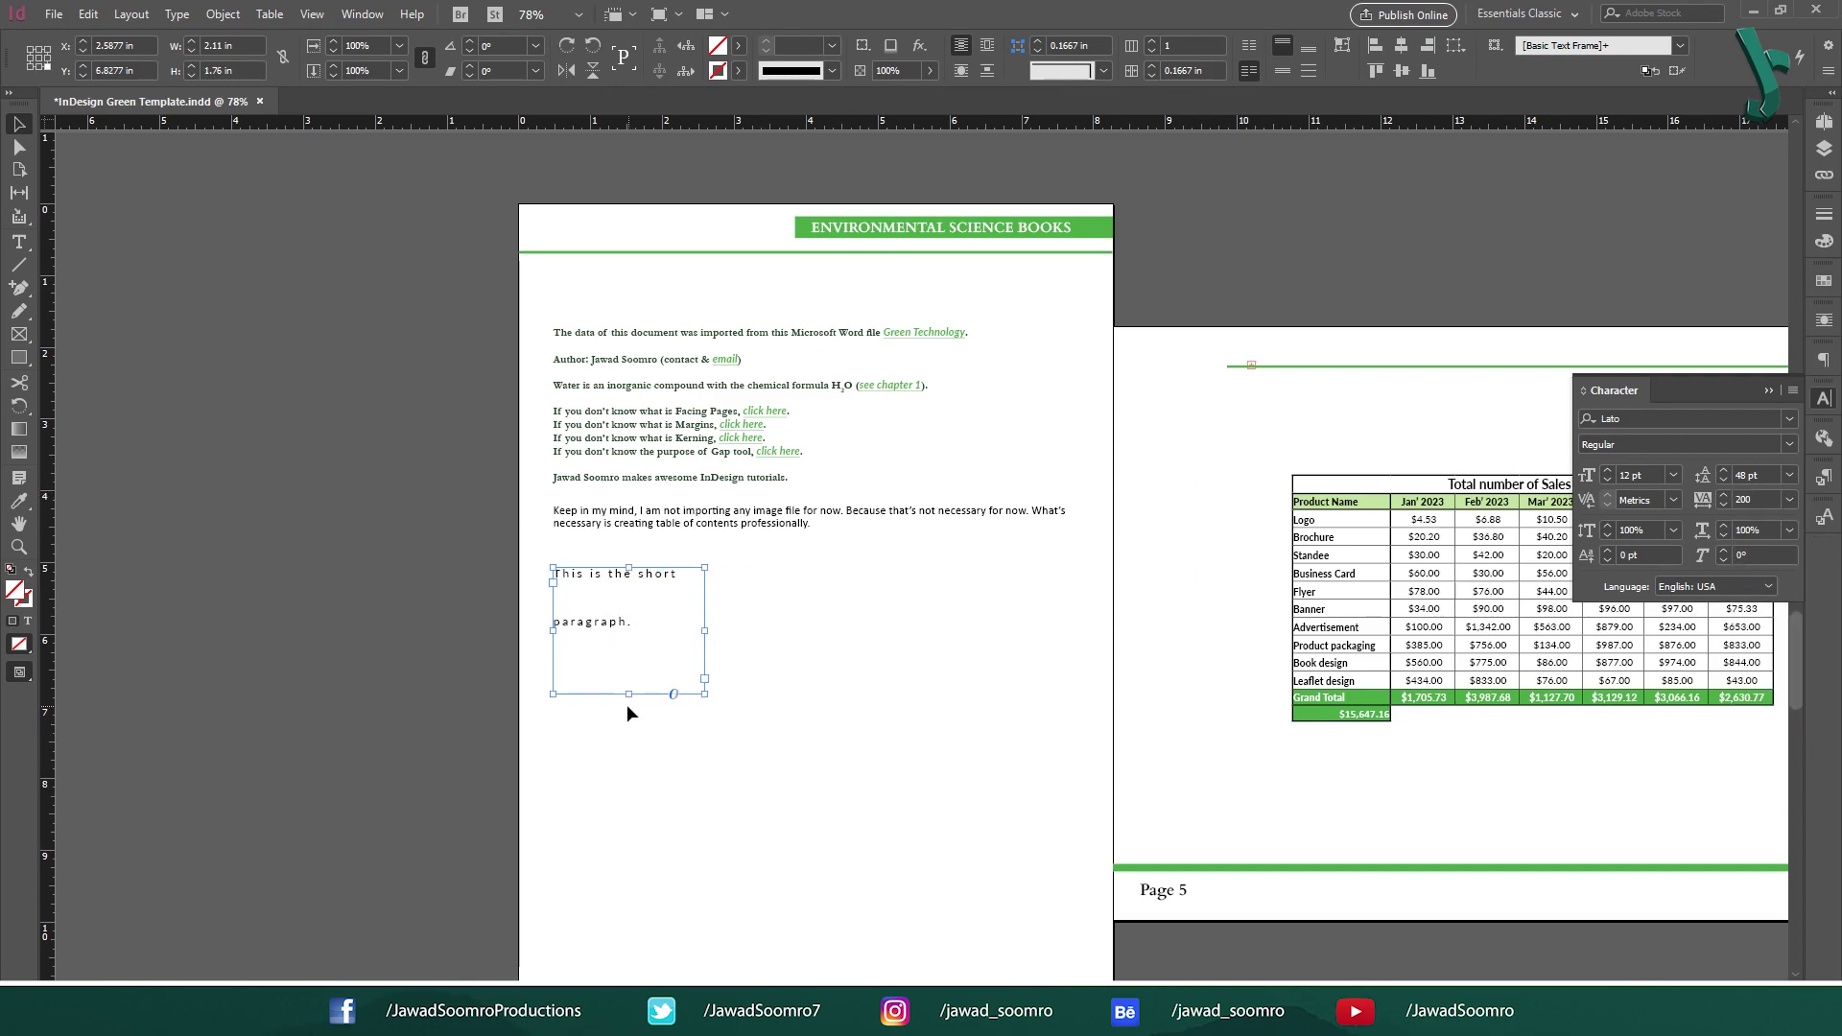
- Toggle hyphenation for the short paragraph and narrow its frame to about 1.47 in
click(1823, 359)
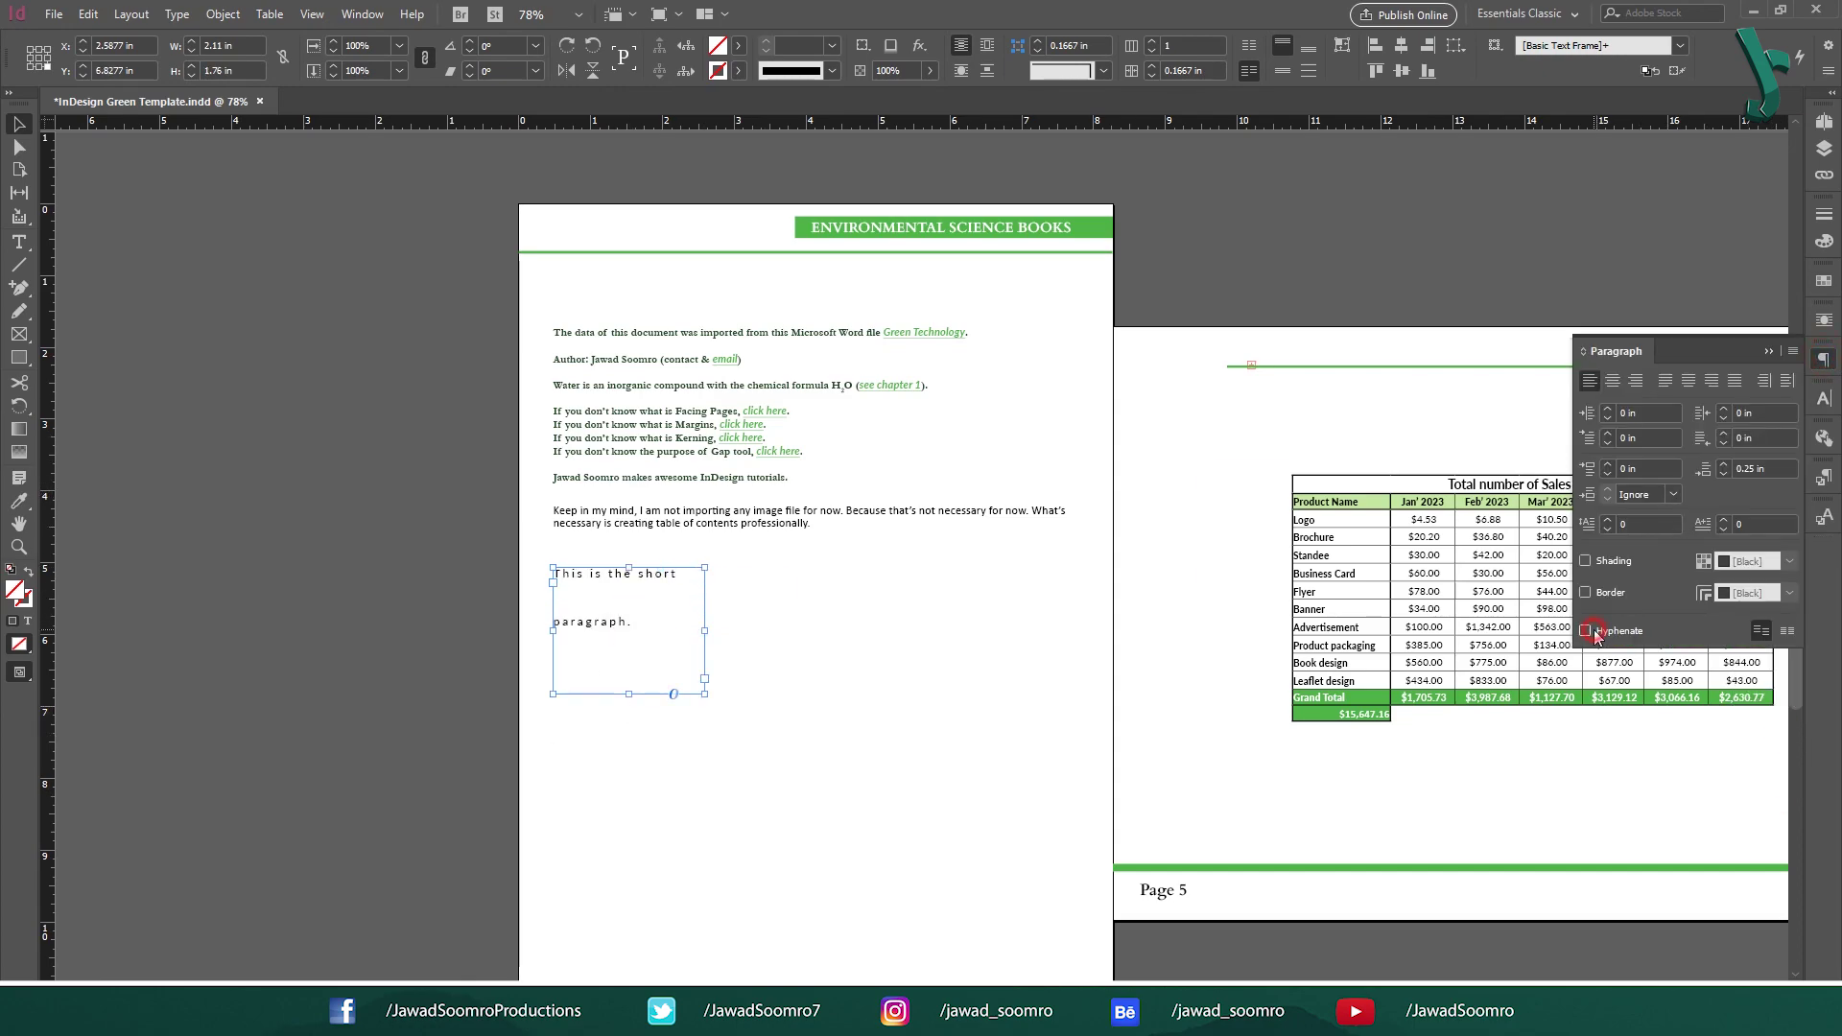
click(1588, 630)
drag(705, 633, 658, 633)
click(1624, 640)
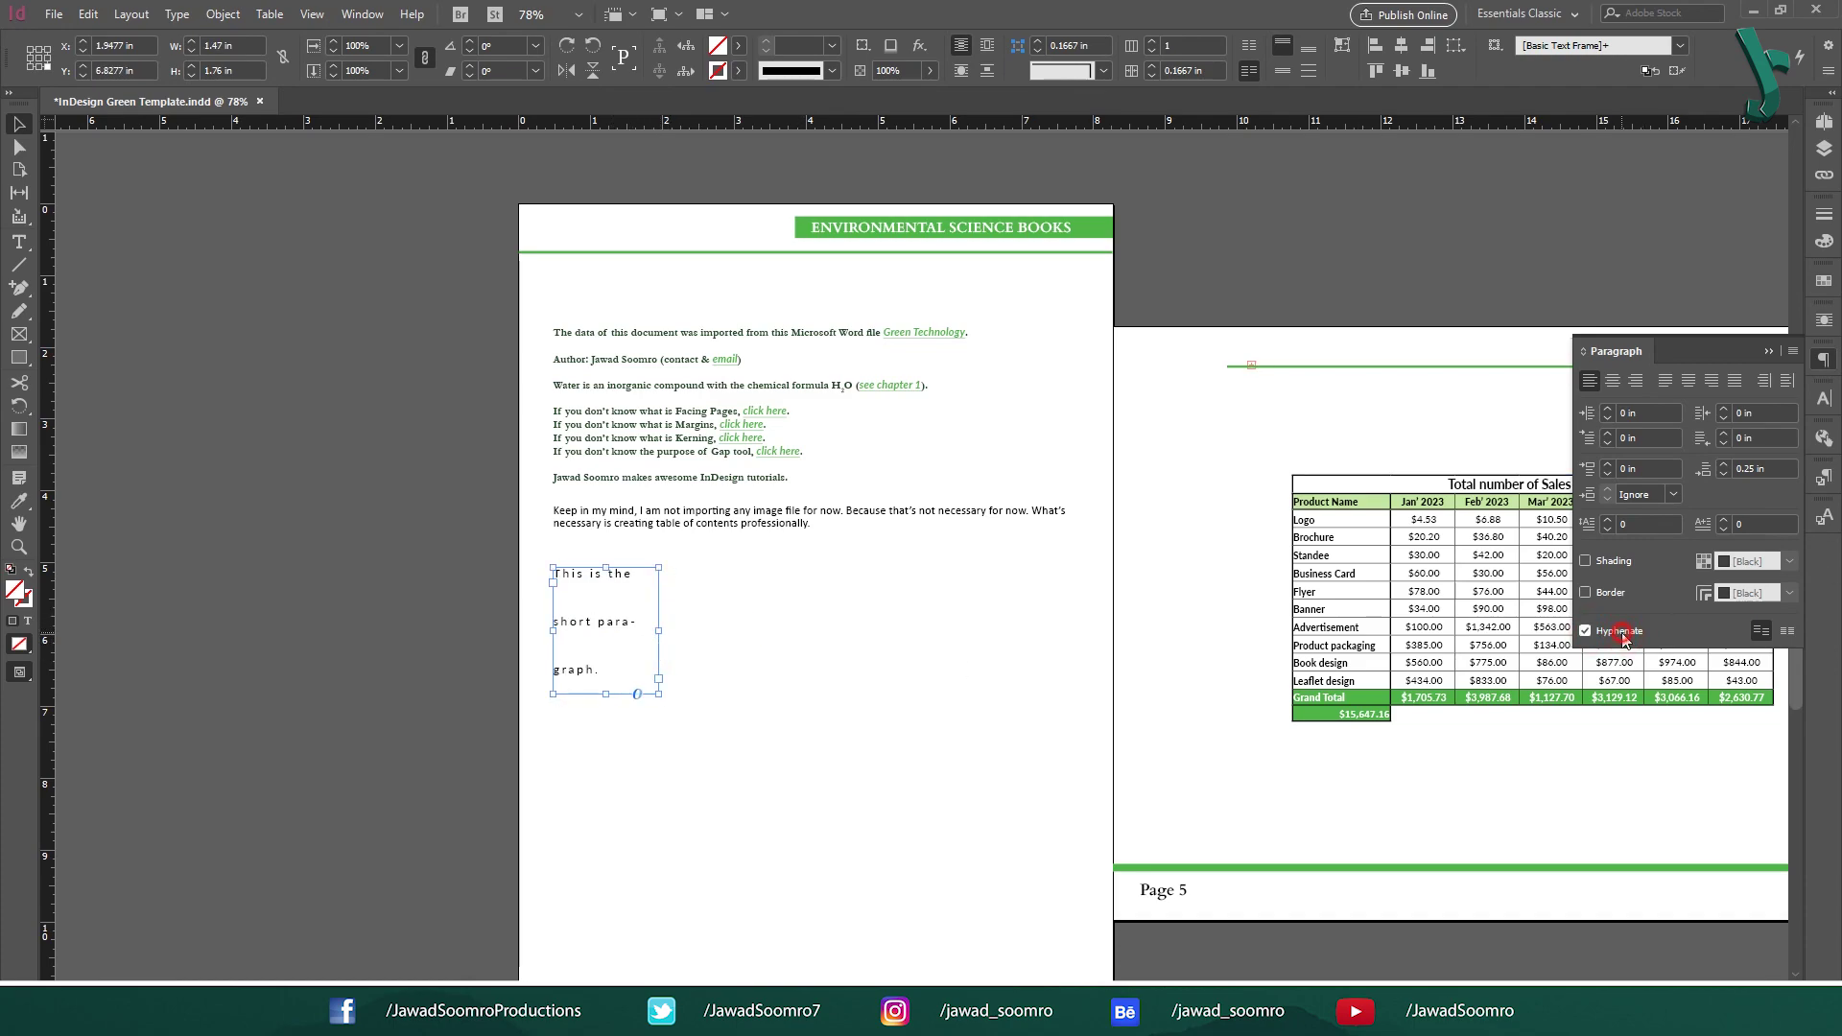
- Reduce the leading to 24 pt and widen the frame to about 2.27 in
click(1823, 398)
click(1790, 476)
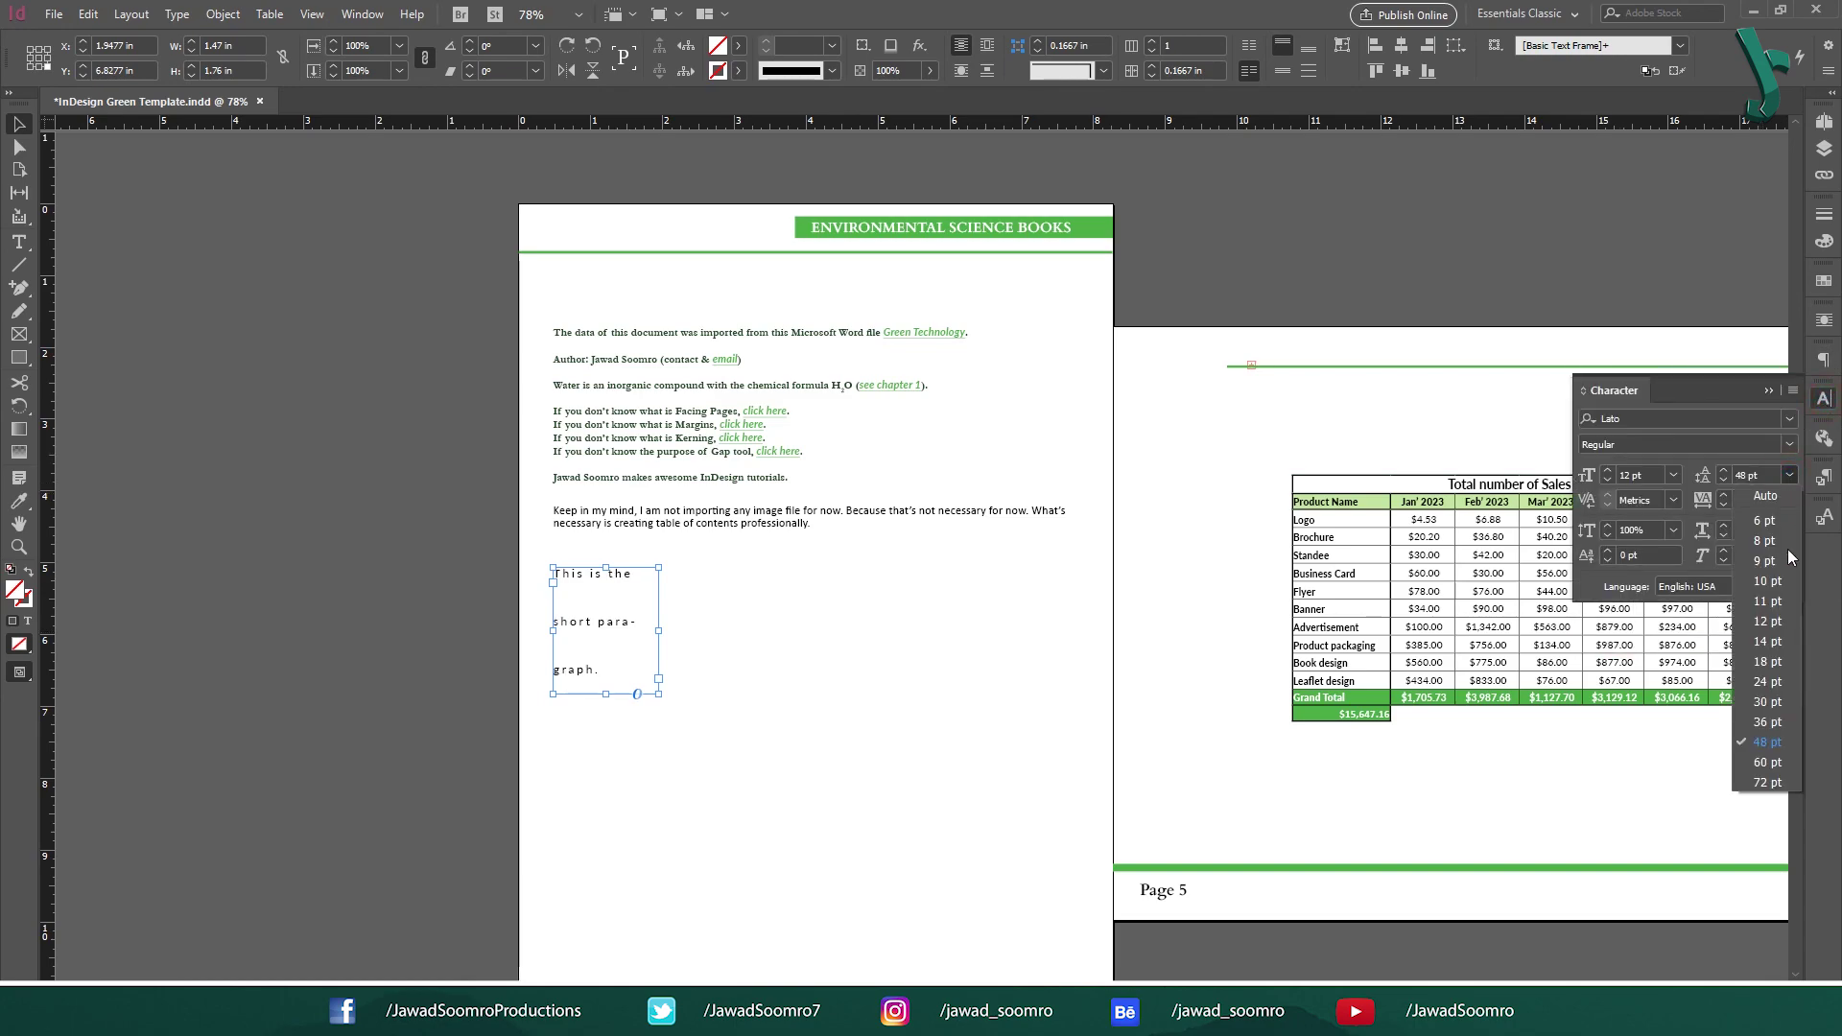
click(1766, 681)
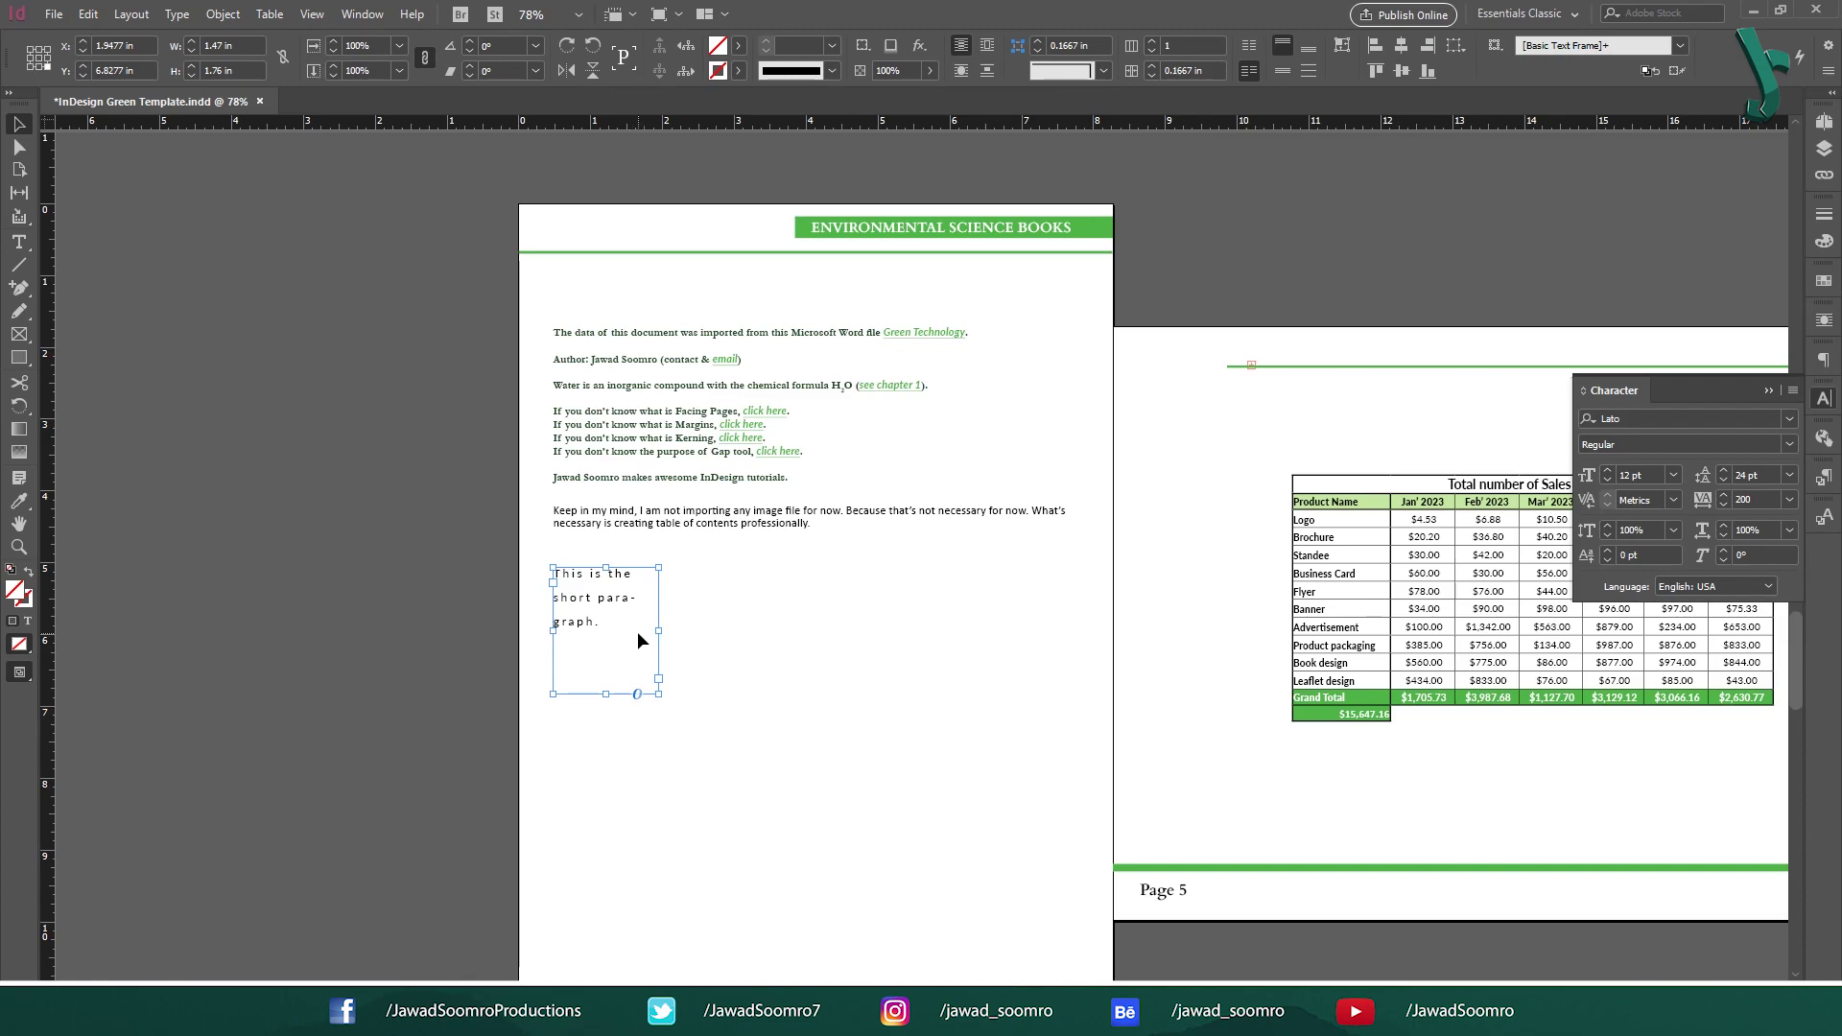
drag(660, 631, 716, 631)
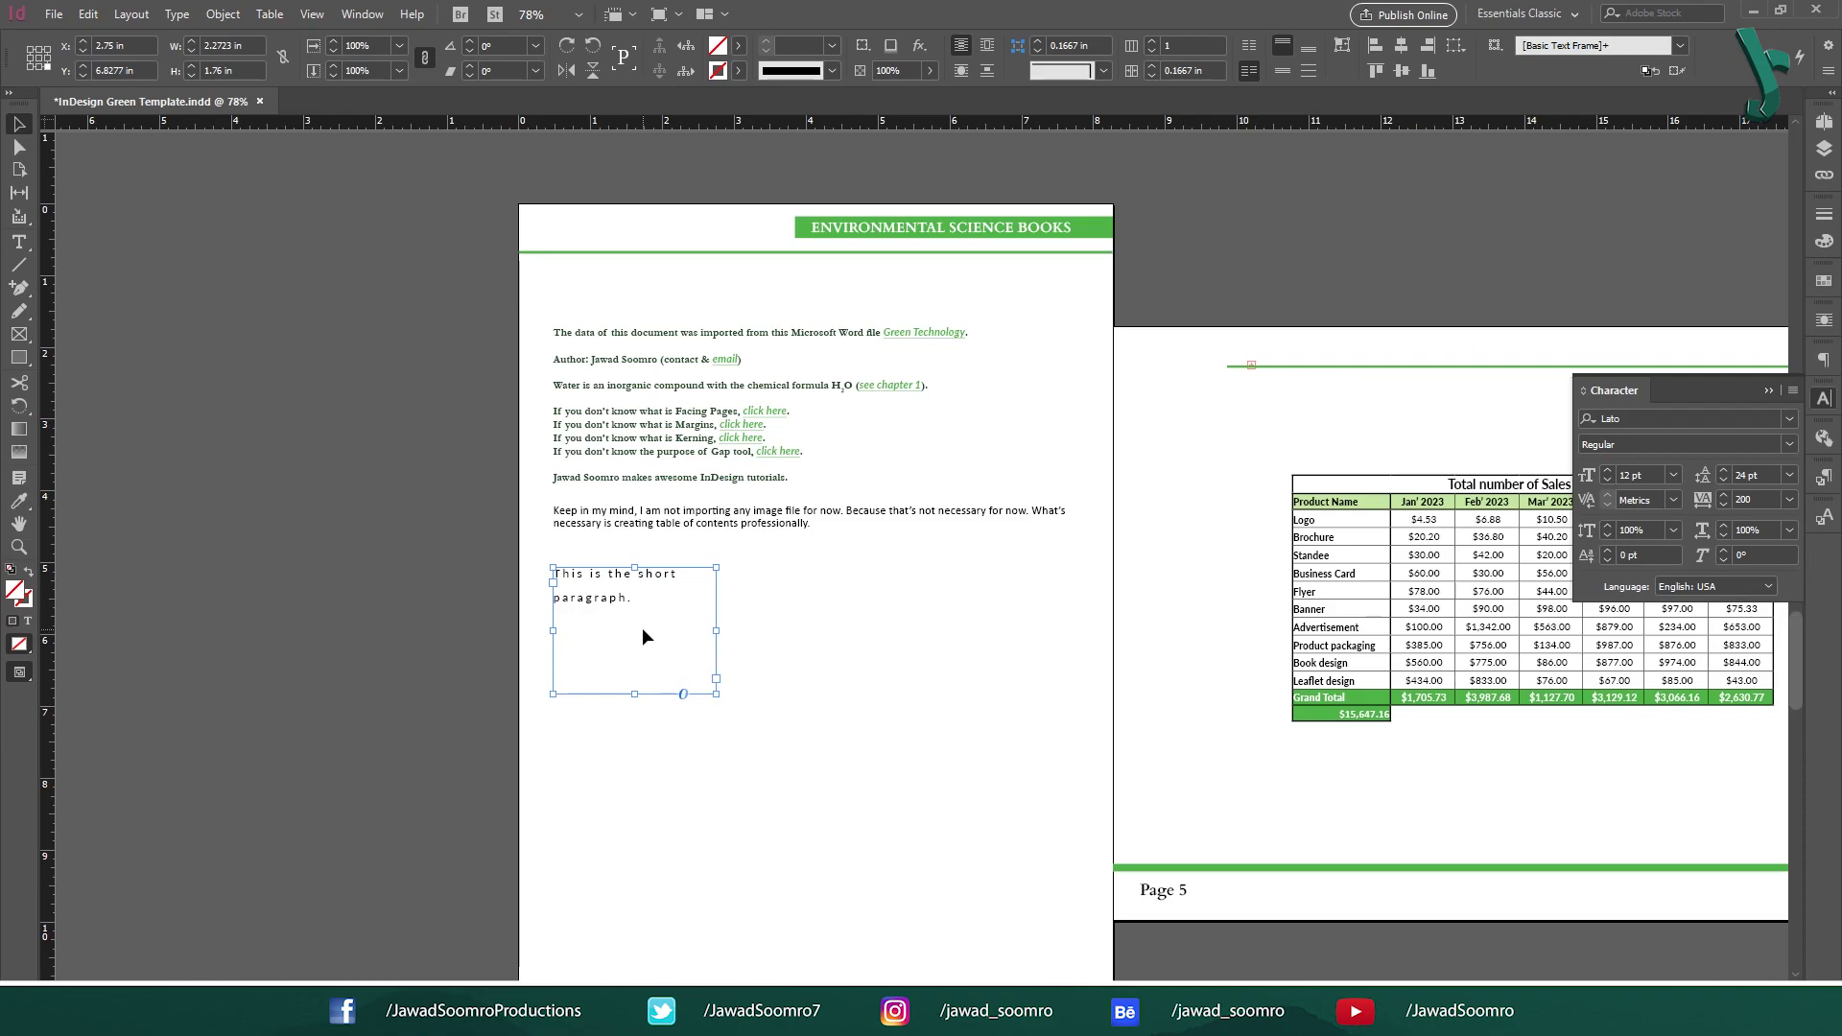
- Delete the short test paragraph frame and review the left-aligned body text across the pages
key(Delete)
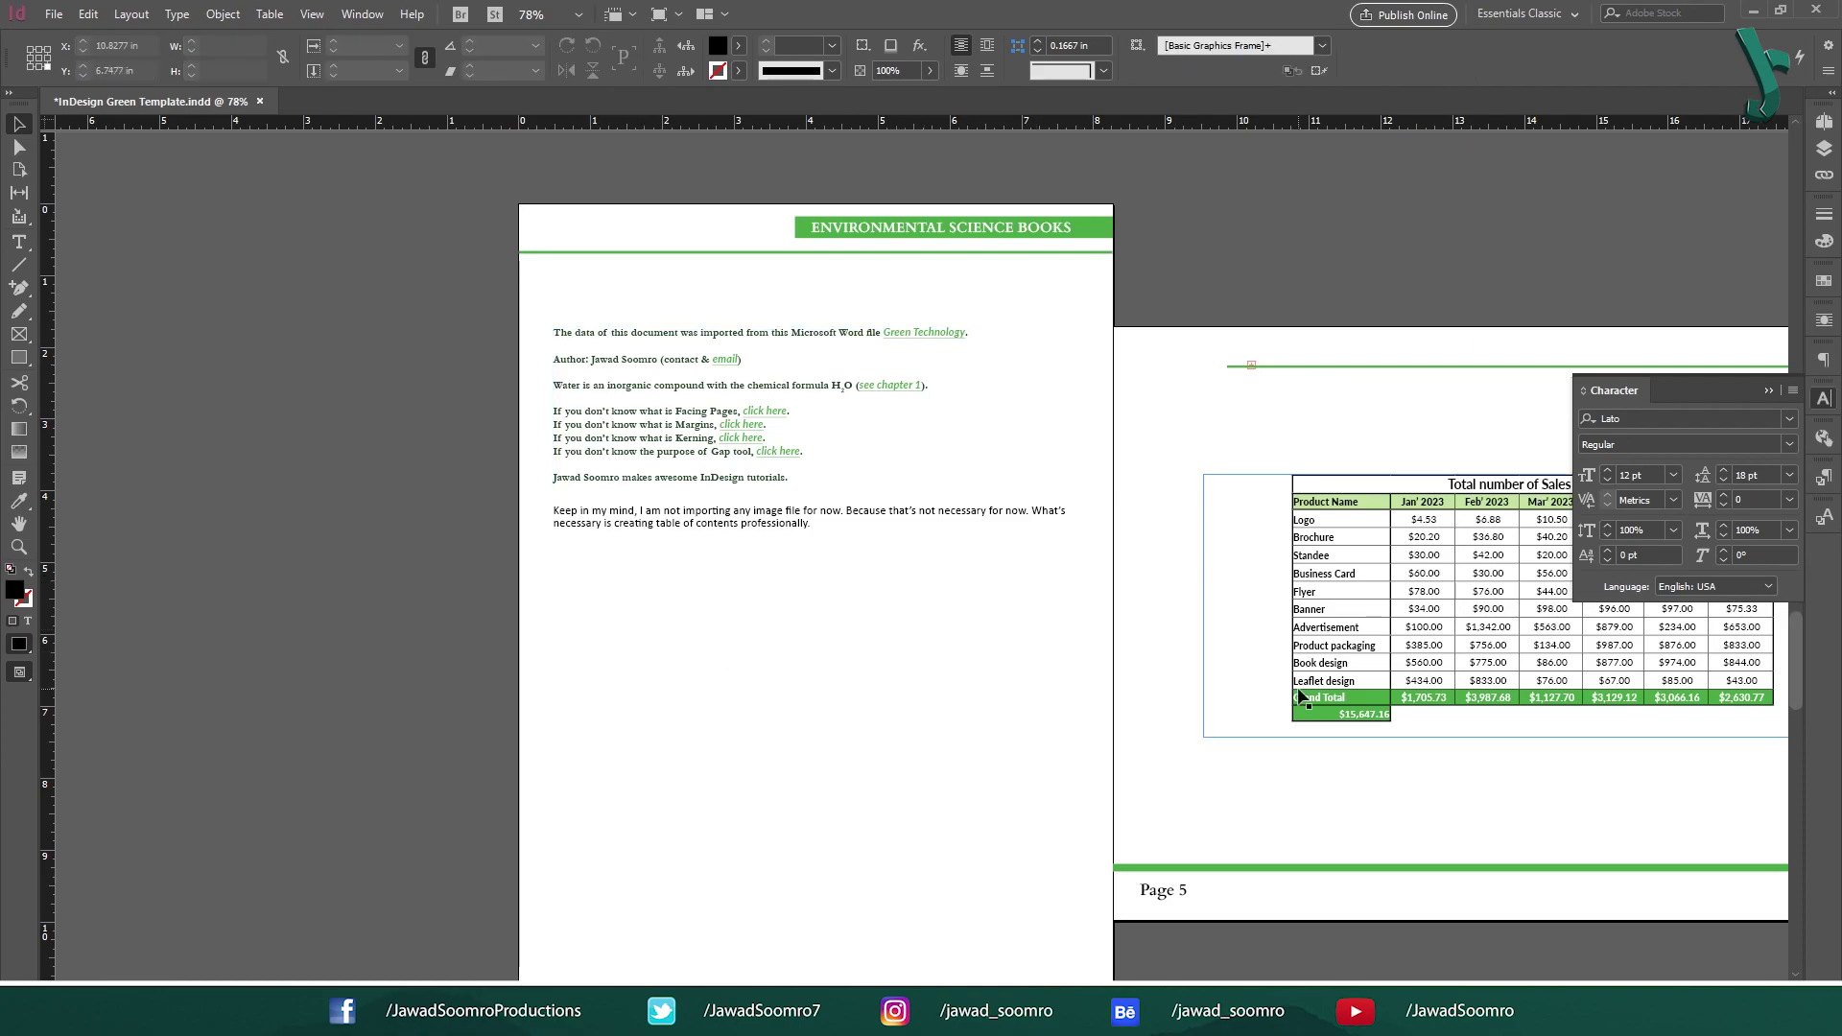
scroll(1300, 698, up, 20)
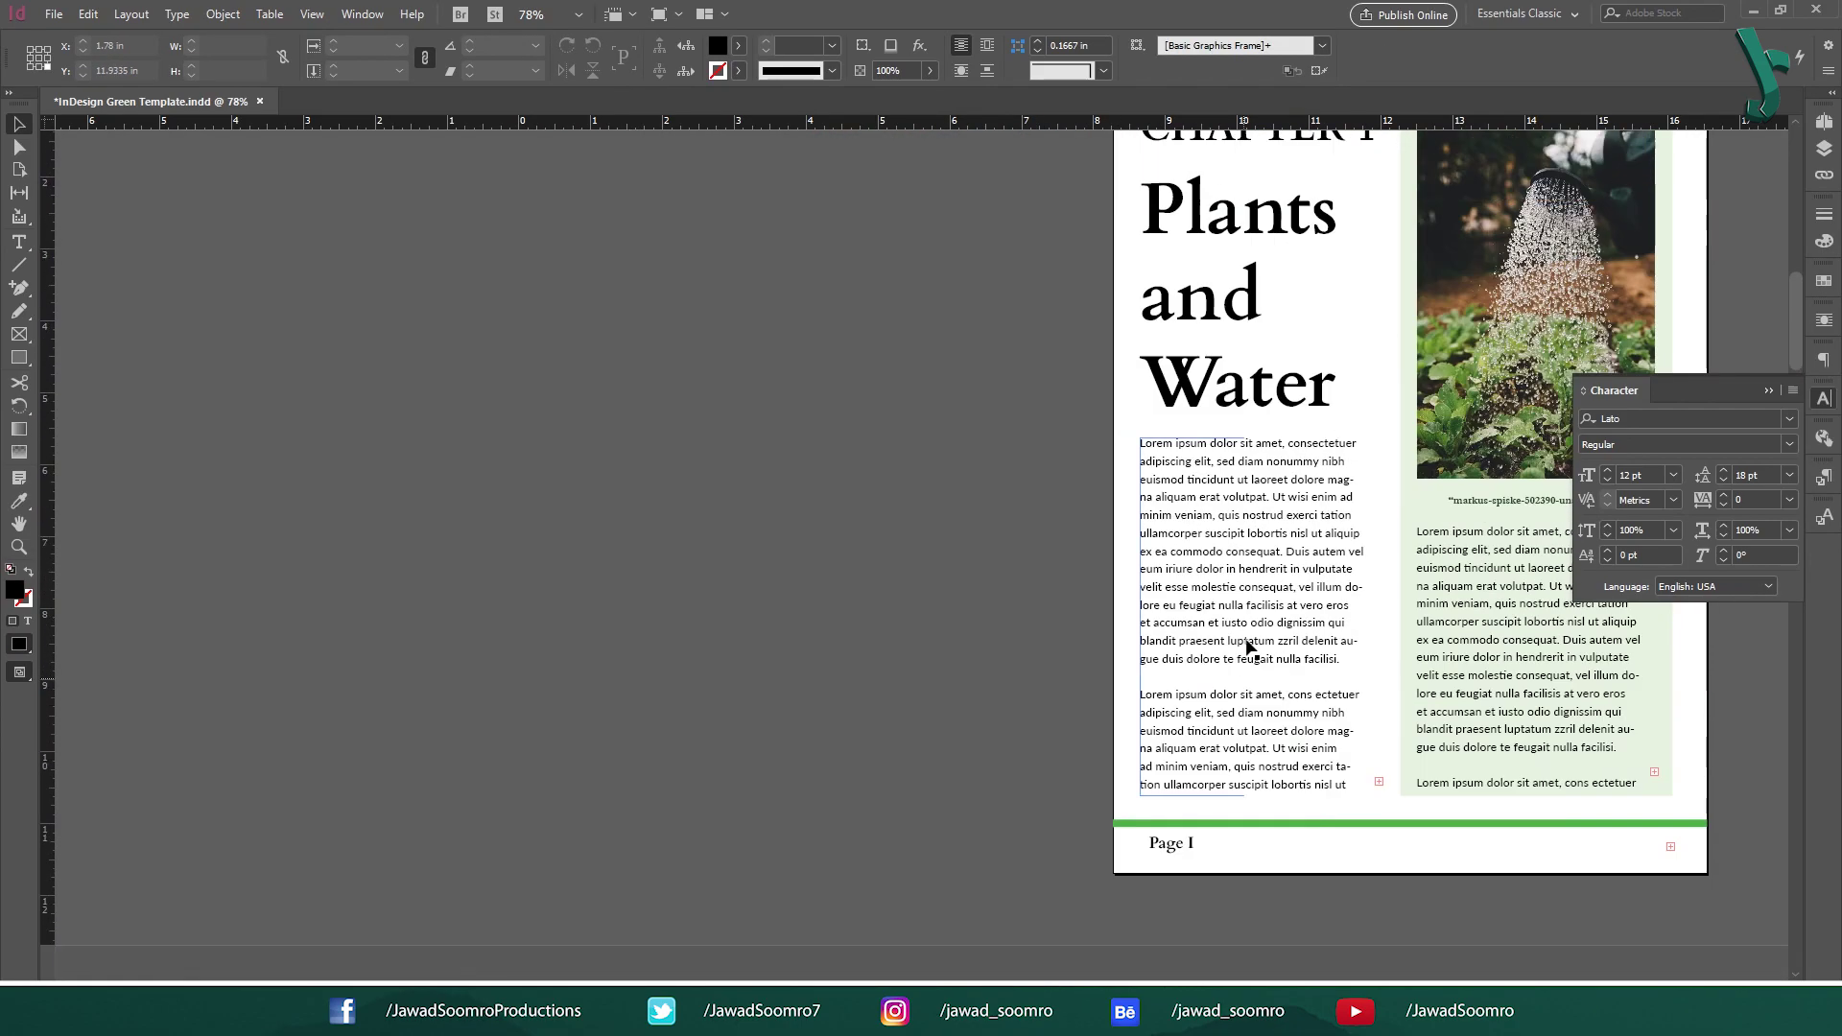
scroll(1247, 647, up, 15)
scroll(1285, 671, right, 8)
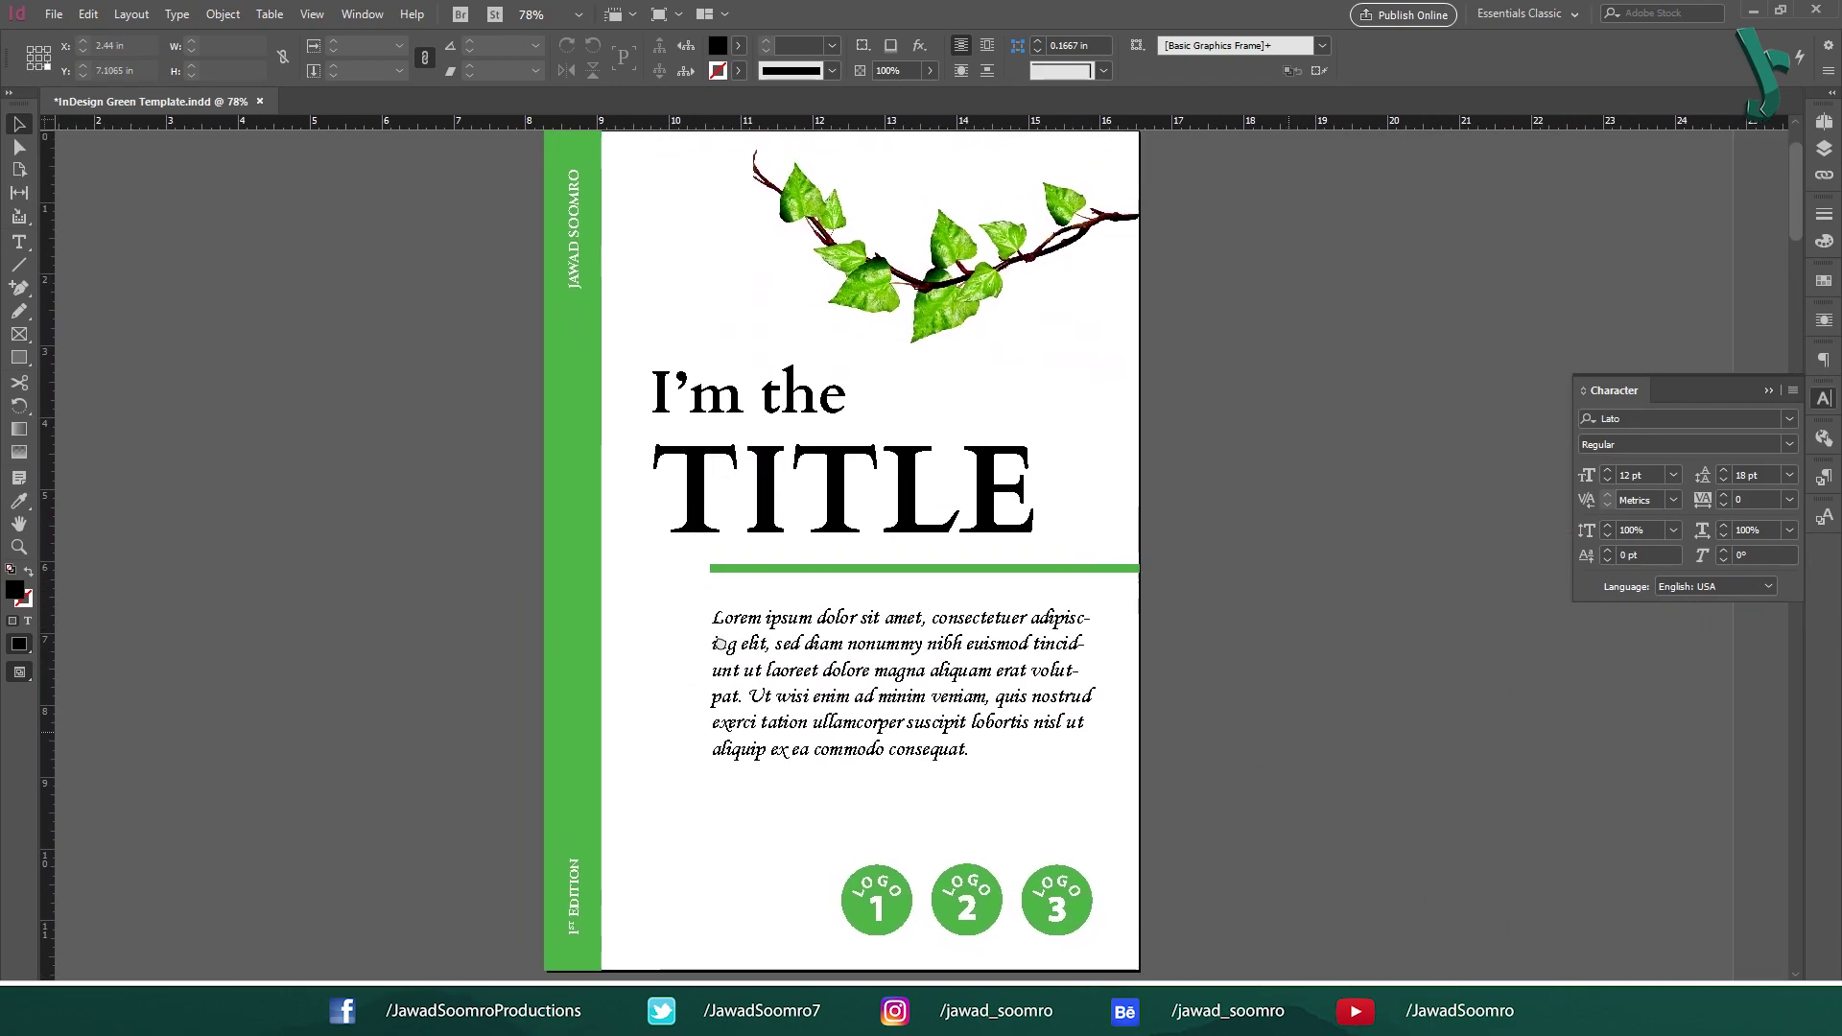
drag(720, 644, 723, 641)
scroll(725, 649, left, 2)
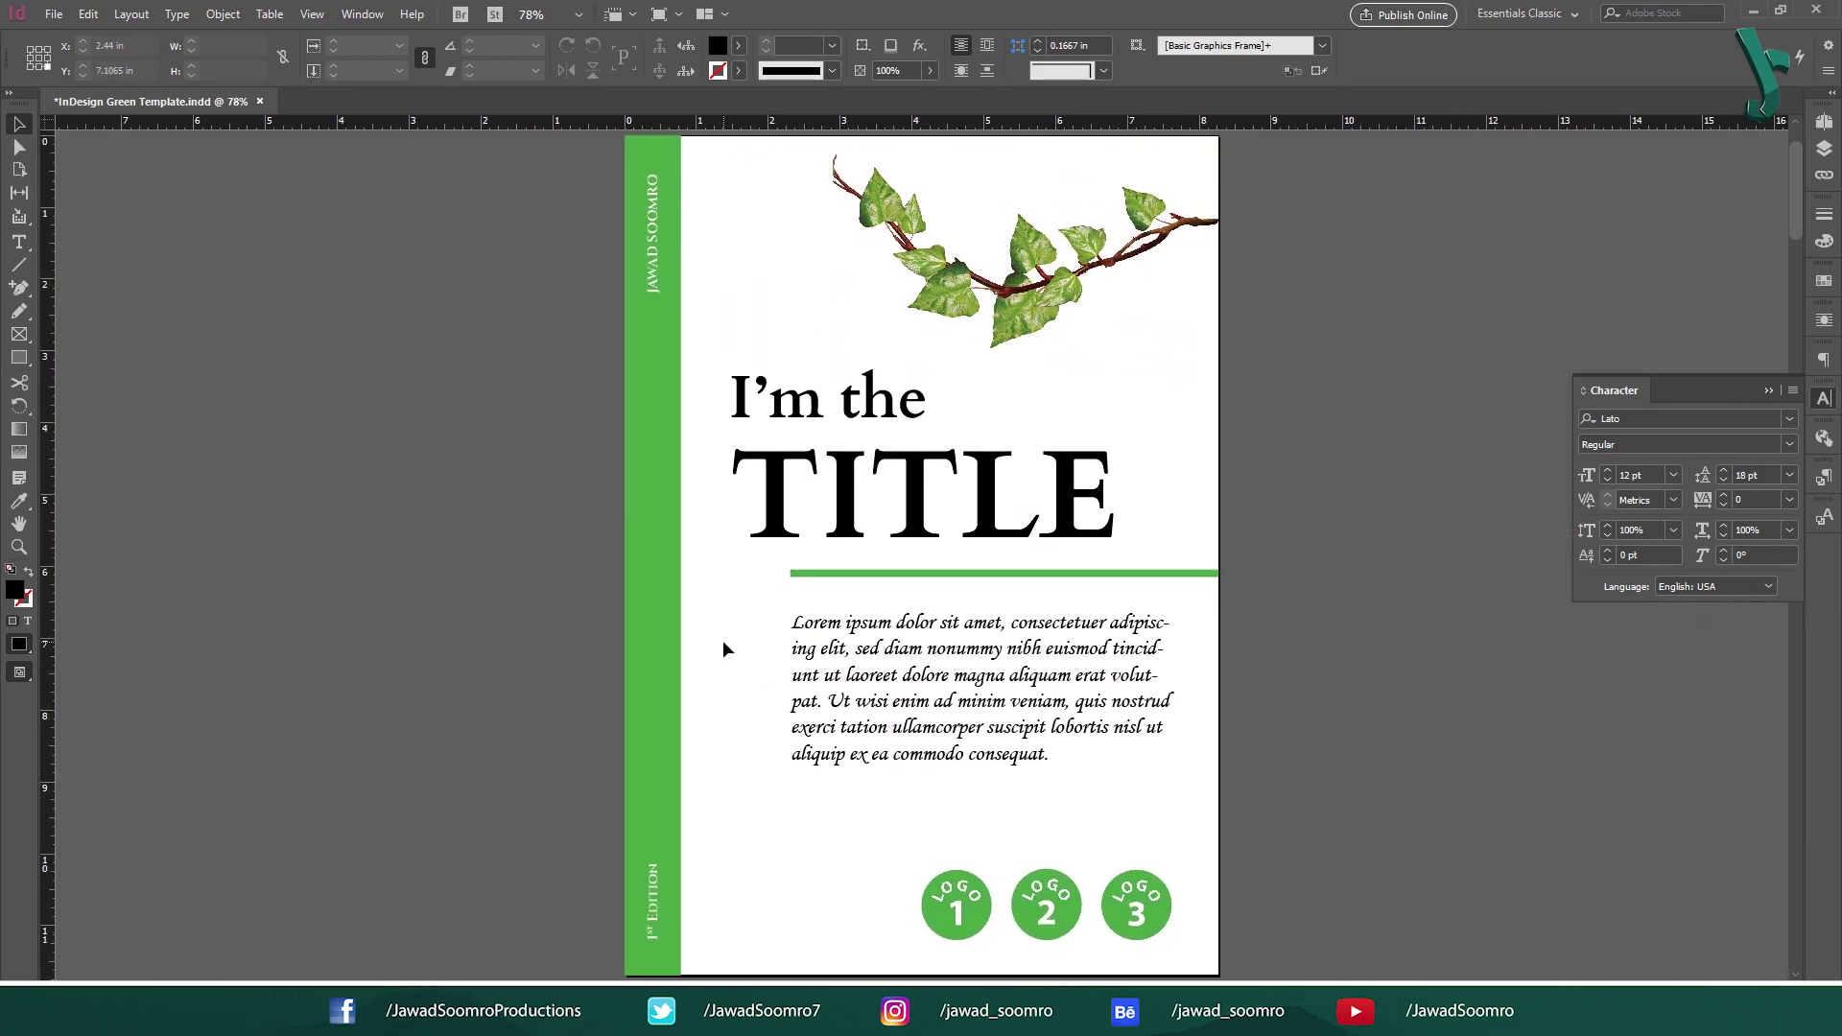
scroll(1165, 514, down, 15)
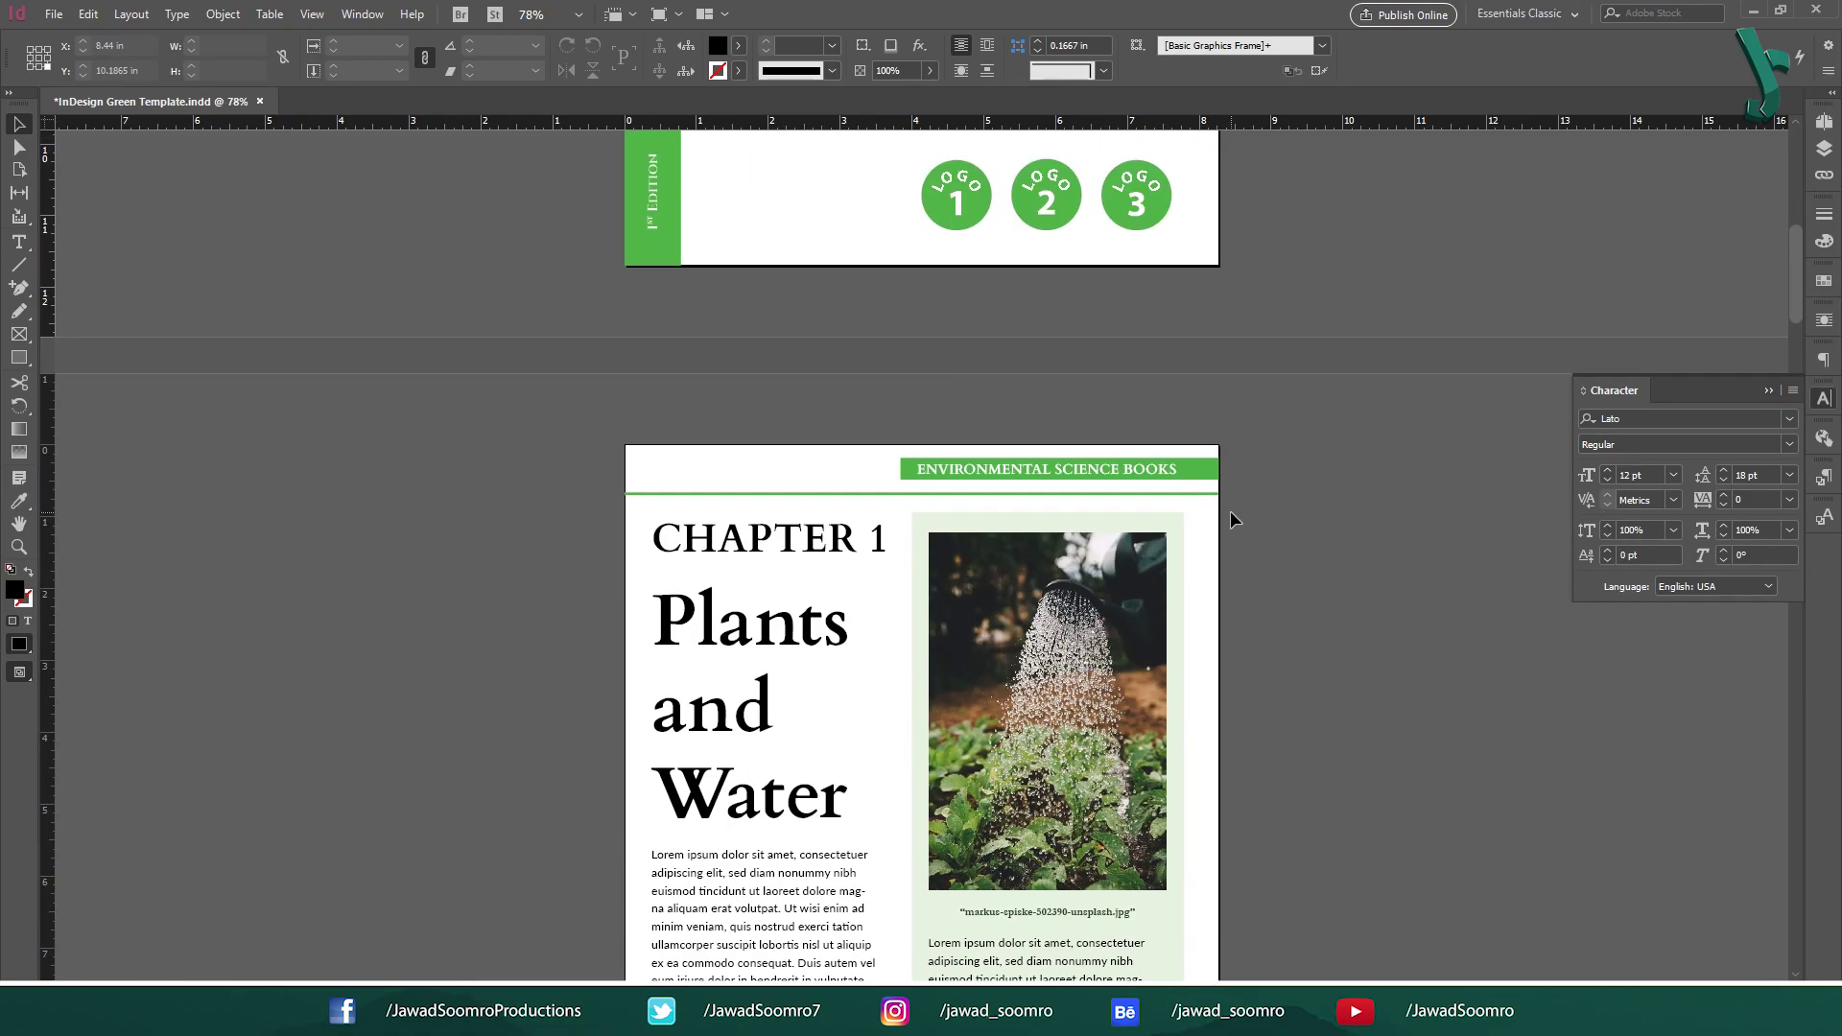
scroll(1240, 513, down, 20)
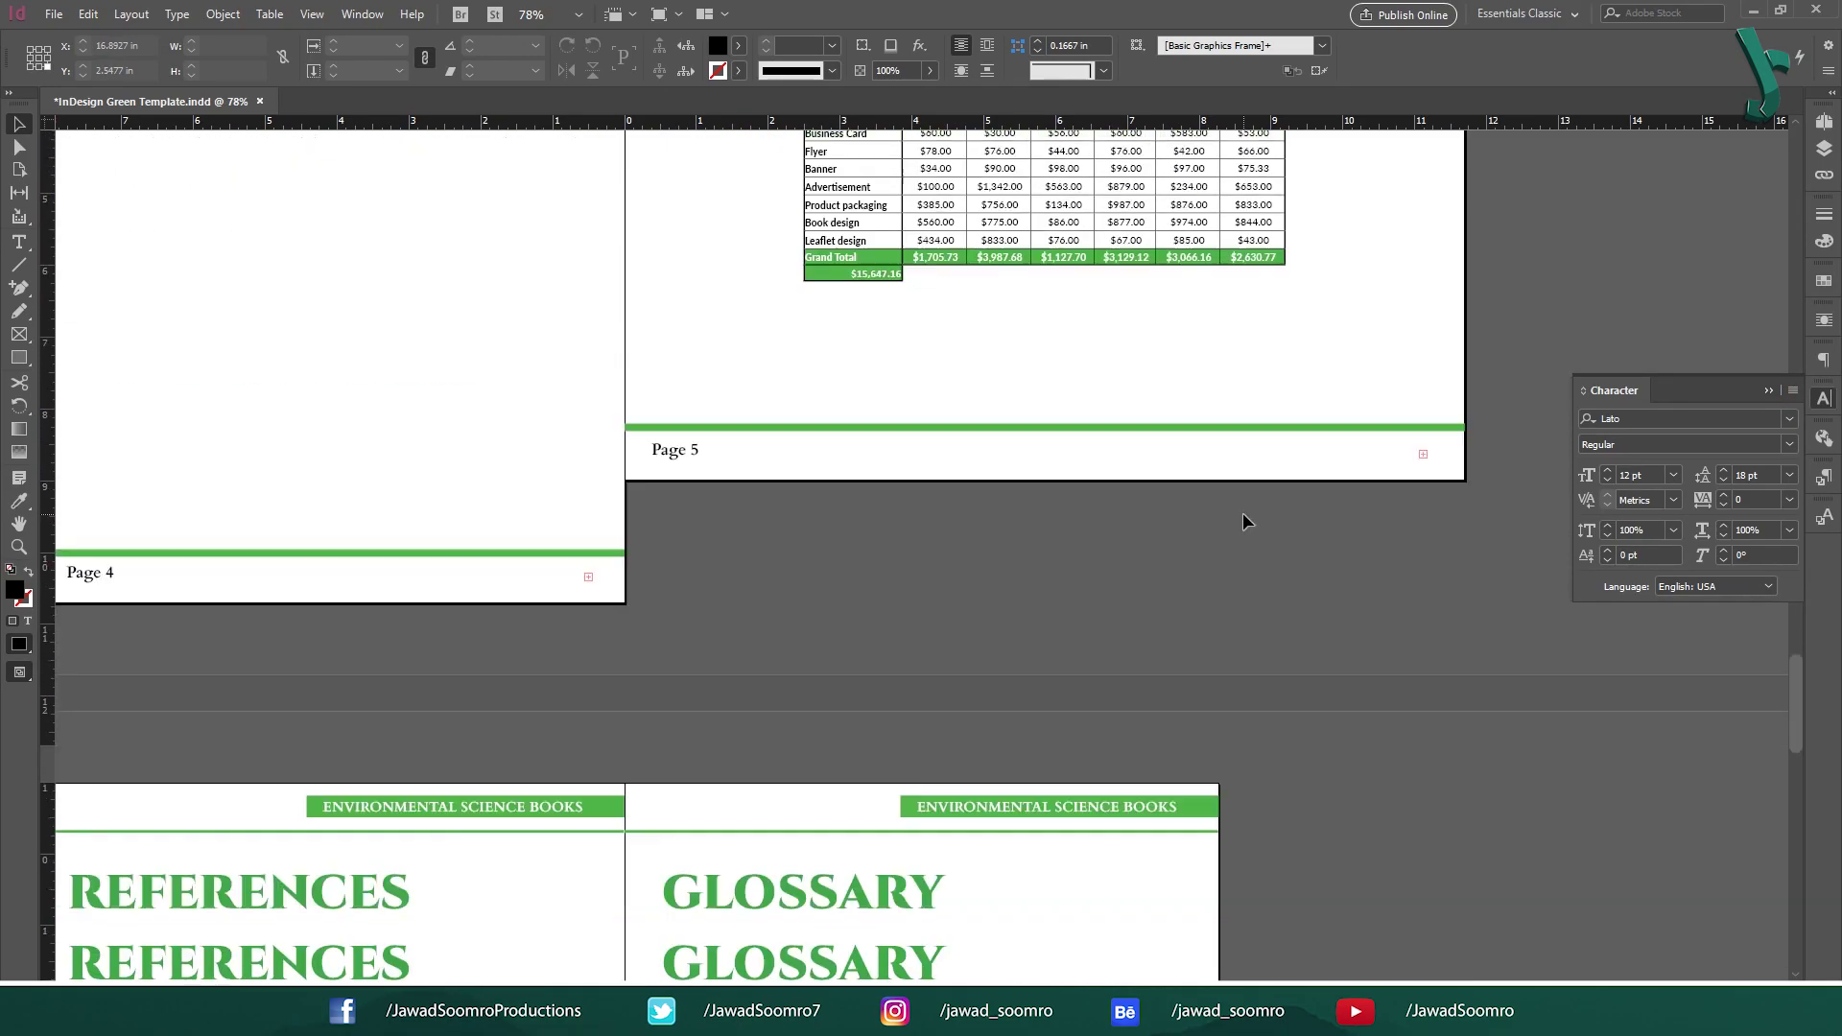
scroll(1242, 521, up, 15)
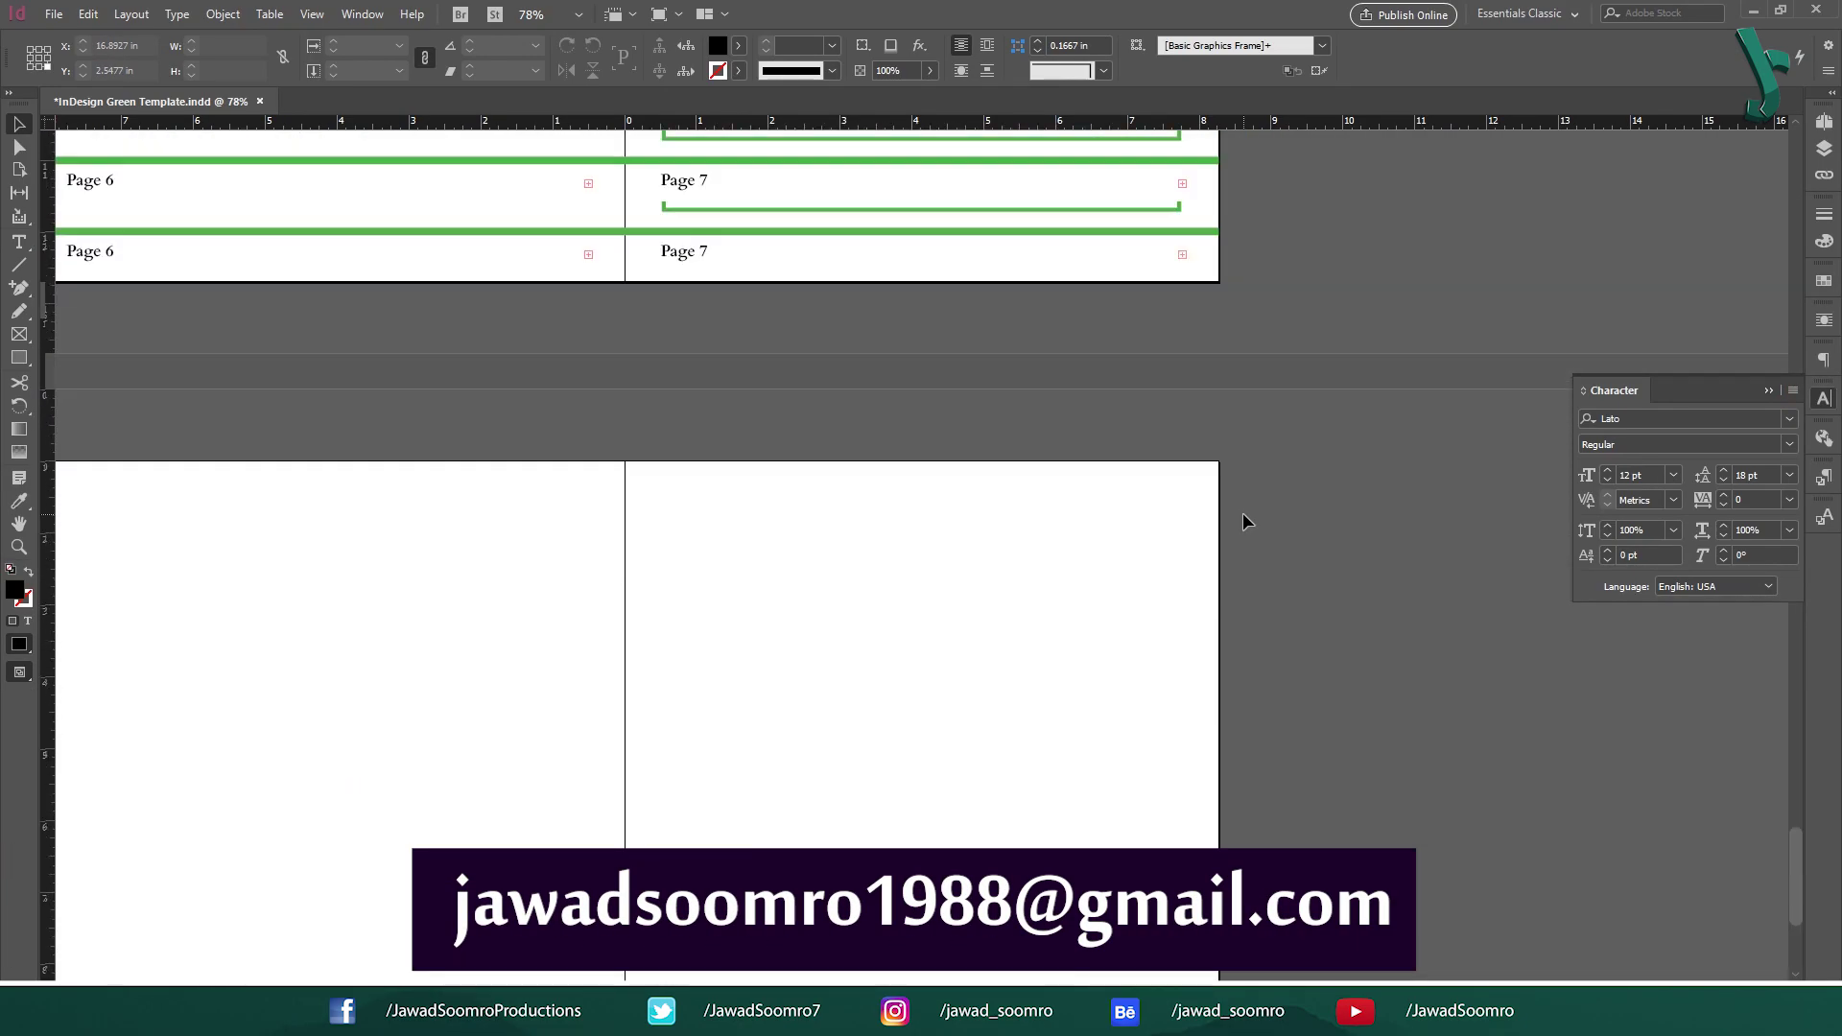
scroll(1241, 521, up, 15)
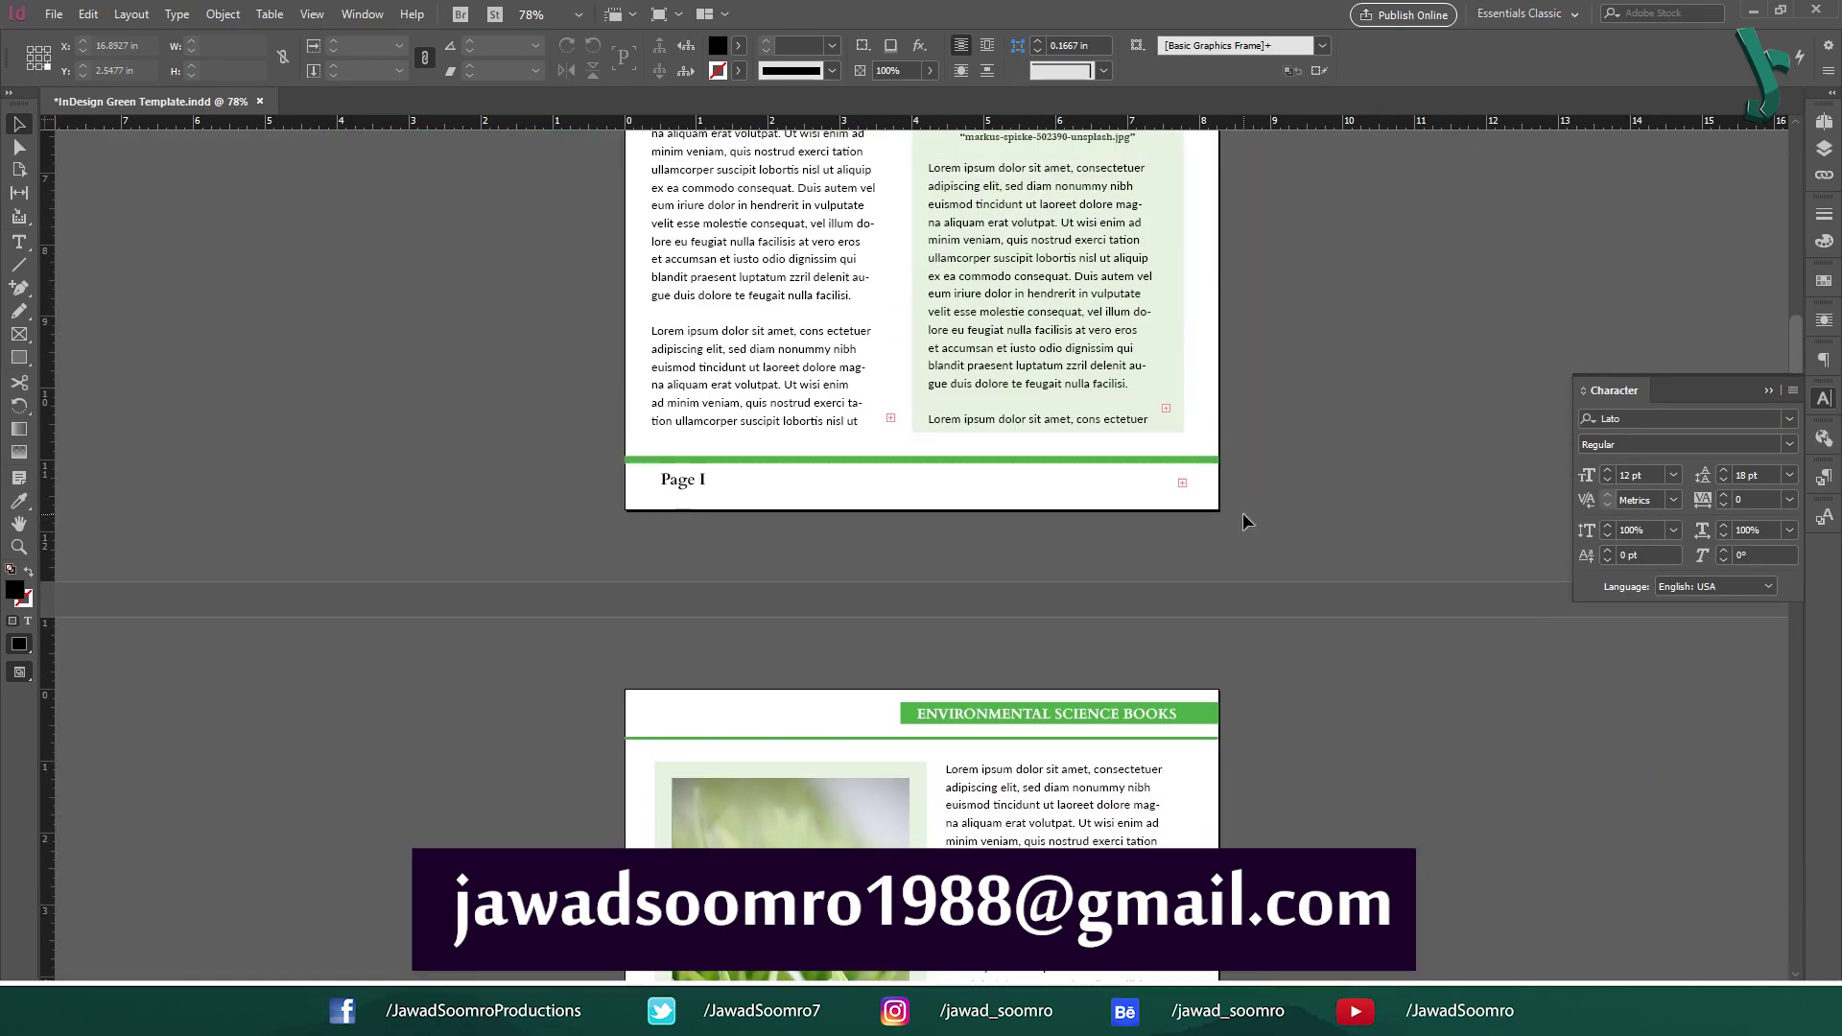